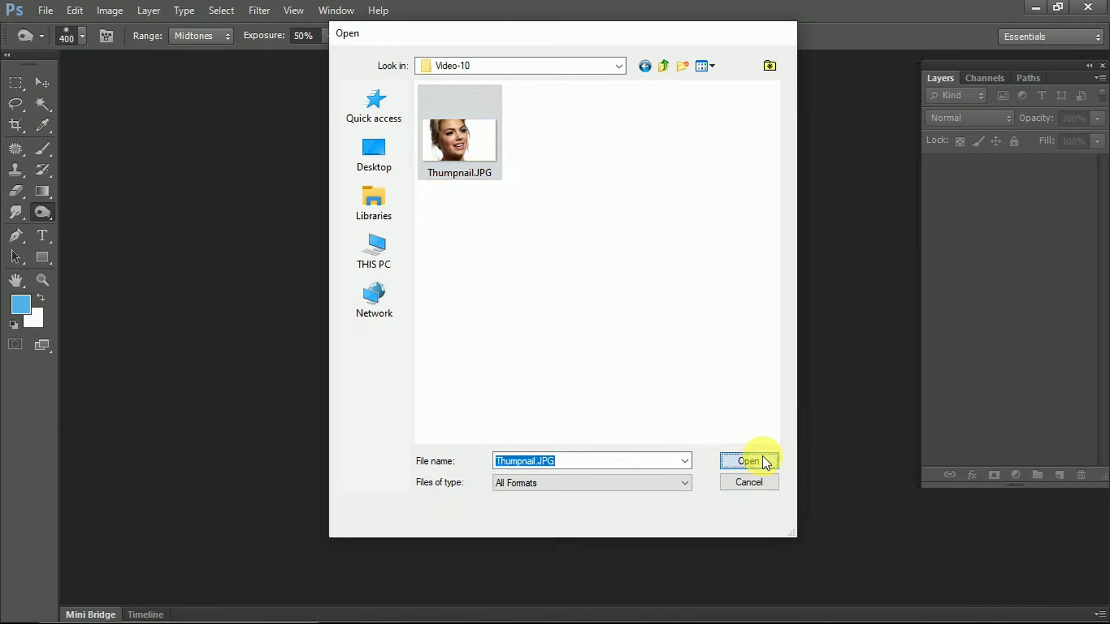
Open Thumpnail.JPG from the Video-10 folder.
click(762, 463)
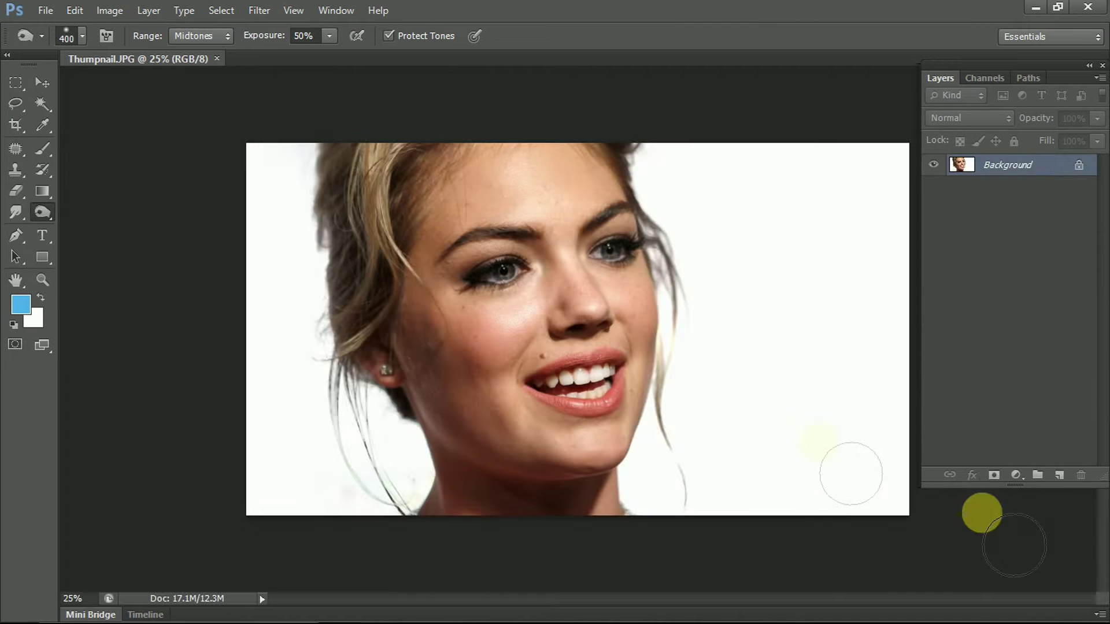
Duplicate the Background layer as Background copy.
key(ctrl+minus)
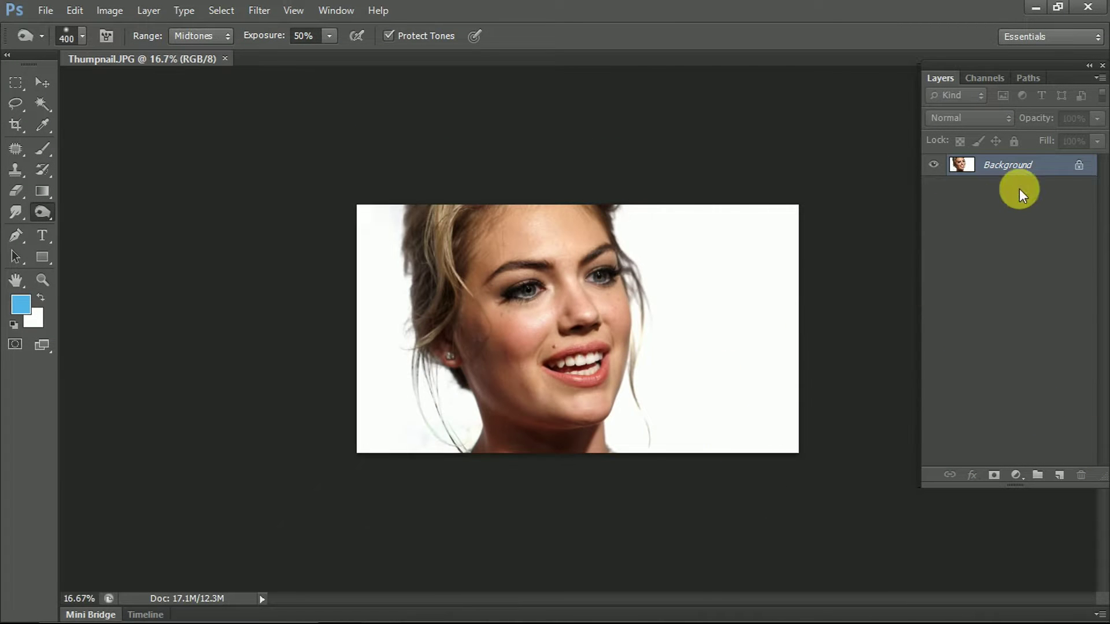
right_click(1020, 169)
click(1016, 202)
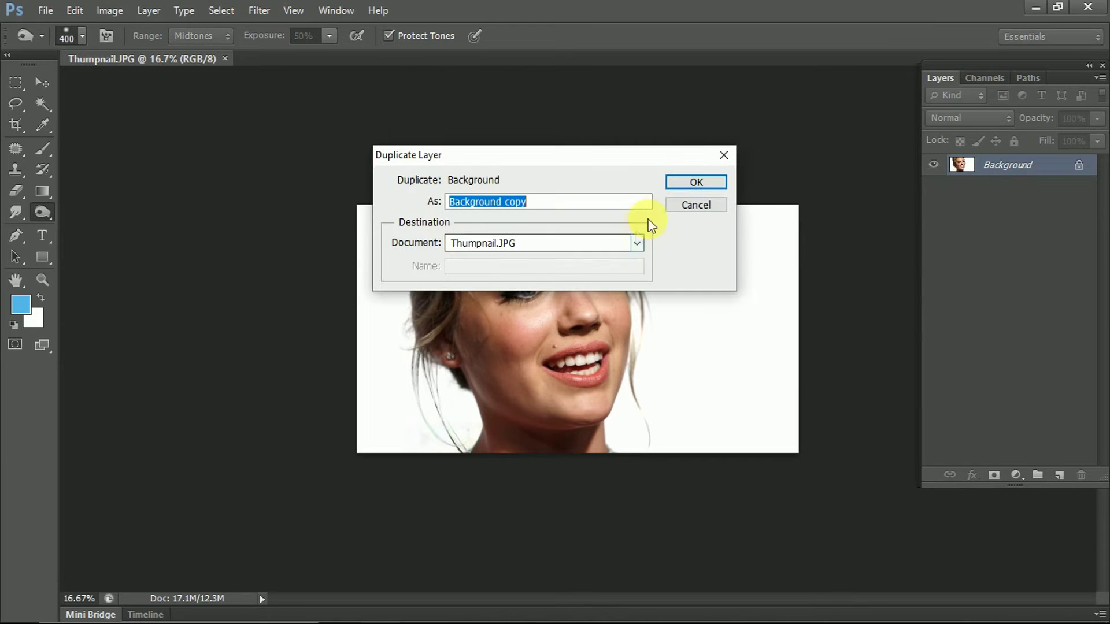
click(688, 191)
Zoom in close on the forehead and bring up the healing tools list.
key(ctrl+plus)
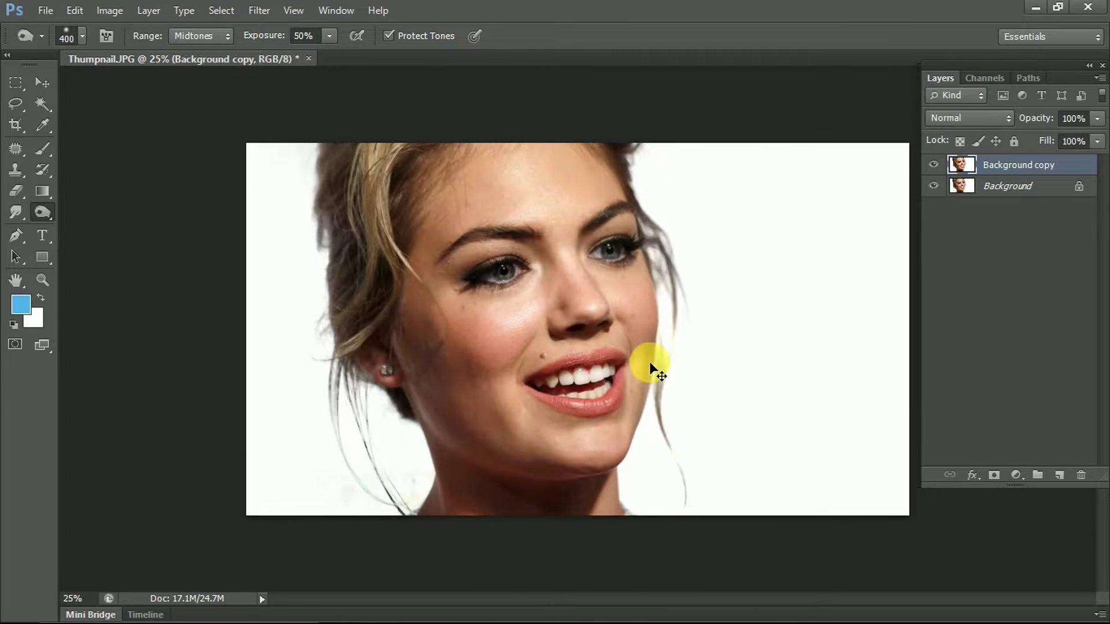
key(z)
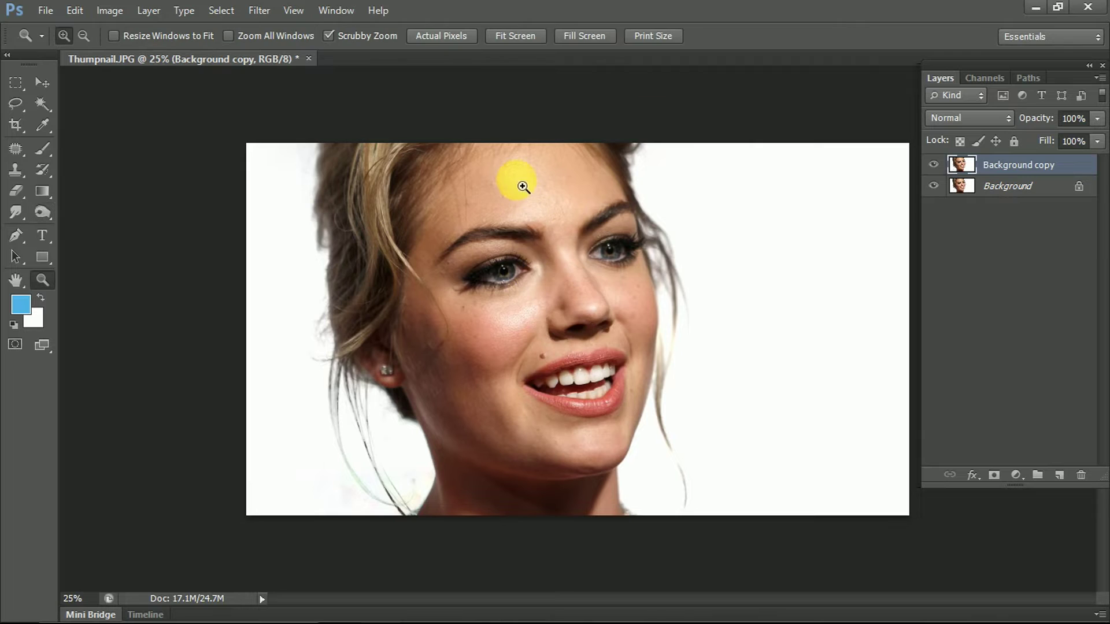
drag(520, 186, 598, 322)
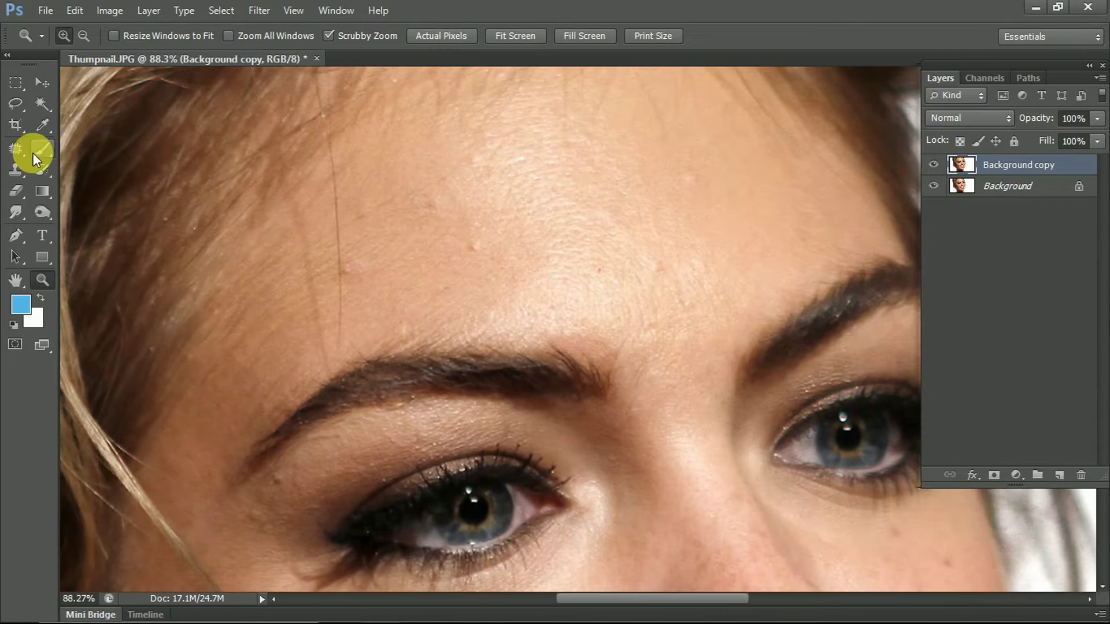
click(15, 148)
right_click(15, 148)
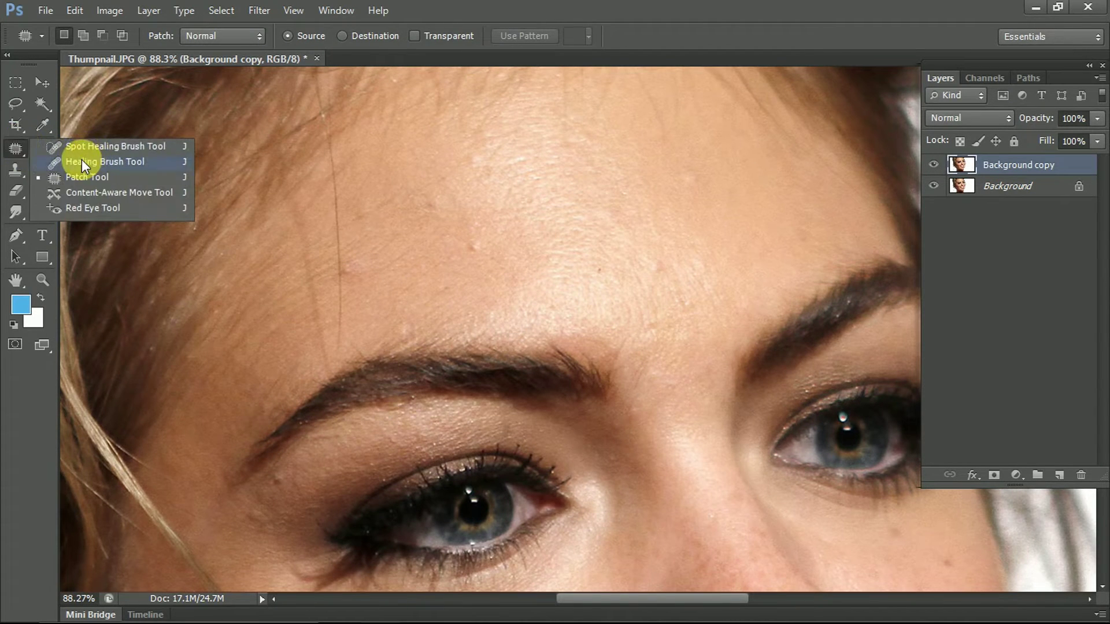
Select the Healing Brush and sample clean forehead skin as the source.
click(69, 162)
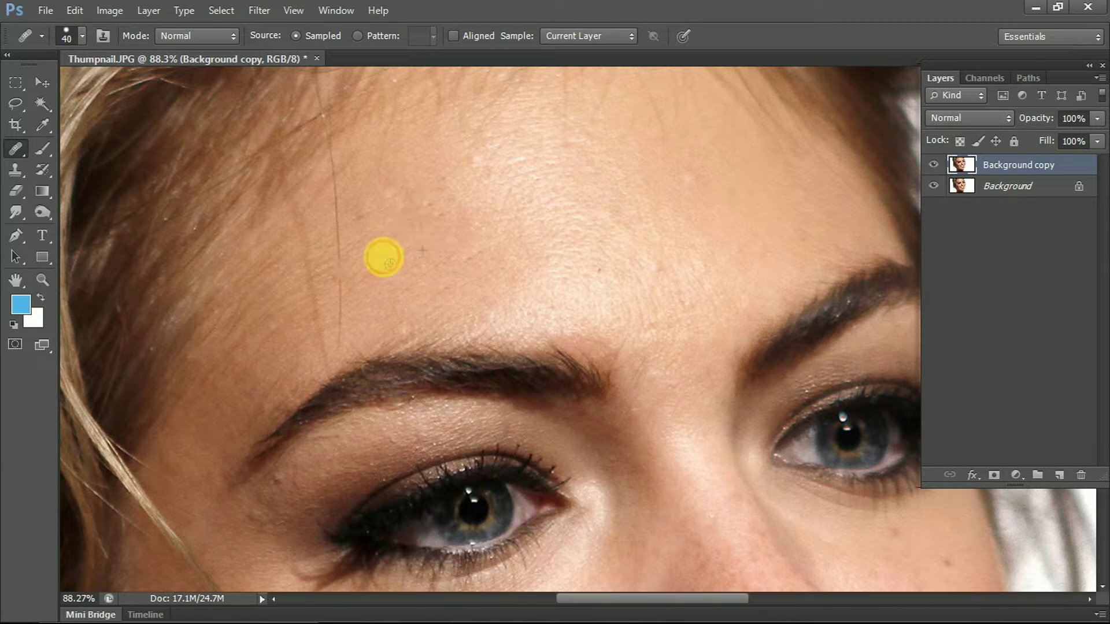
drag(353, 192, 422, 303)
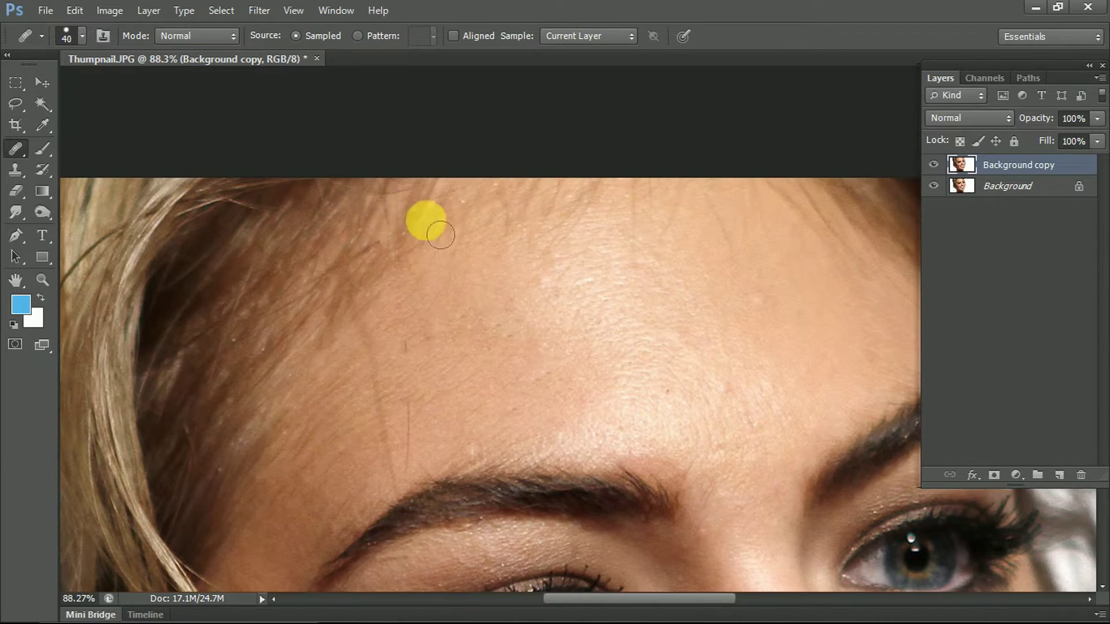
scroll(428, 341, down, 1)
click(432, 377)
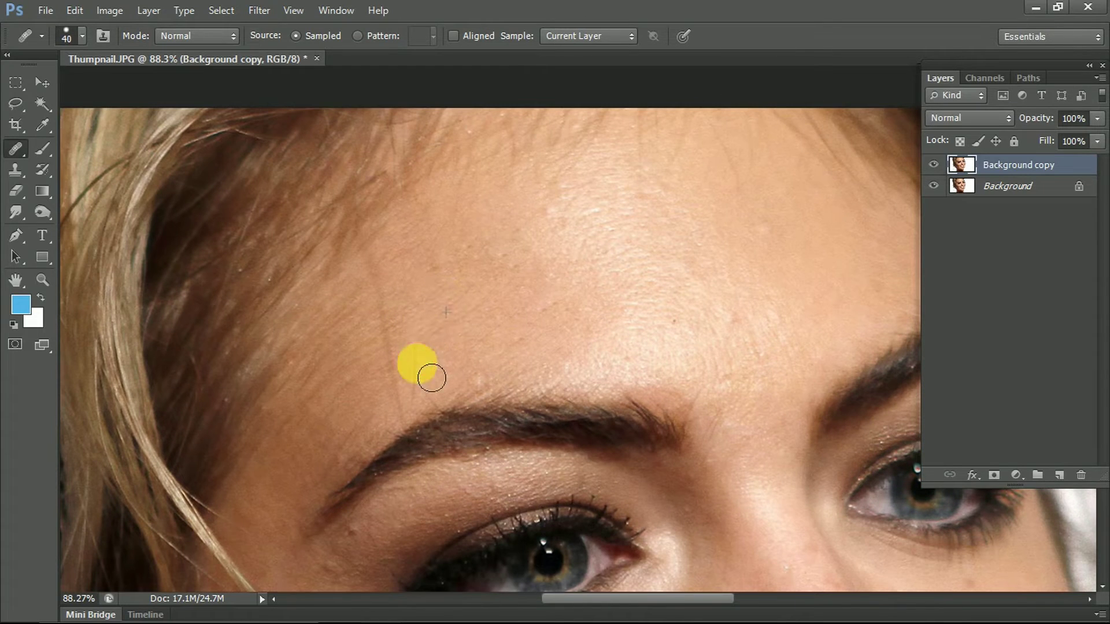
Heal the small blemishes across the forehead.
scroll(405, 307, up, 1)
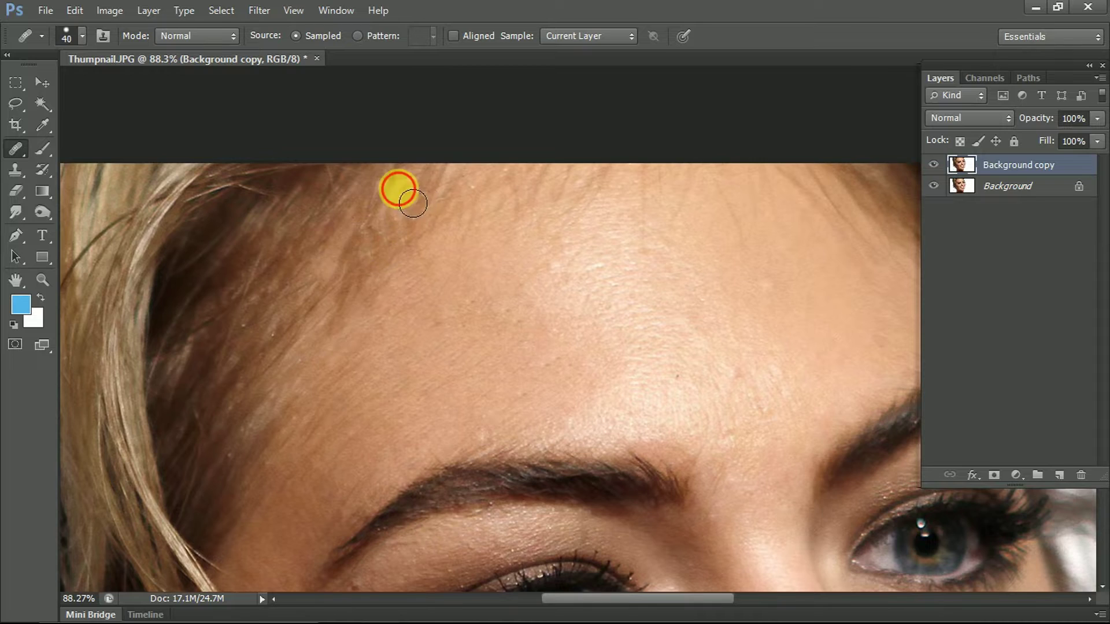
scroll(617, 285, down, 1)
scroll(617, 285, right, 3)
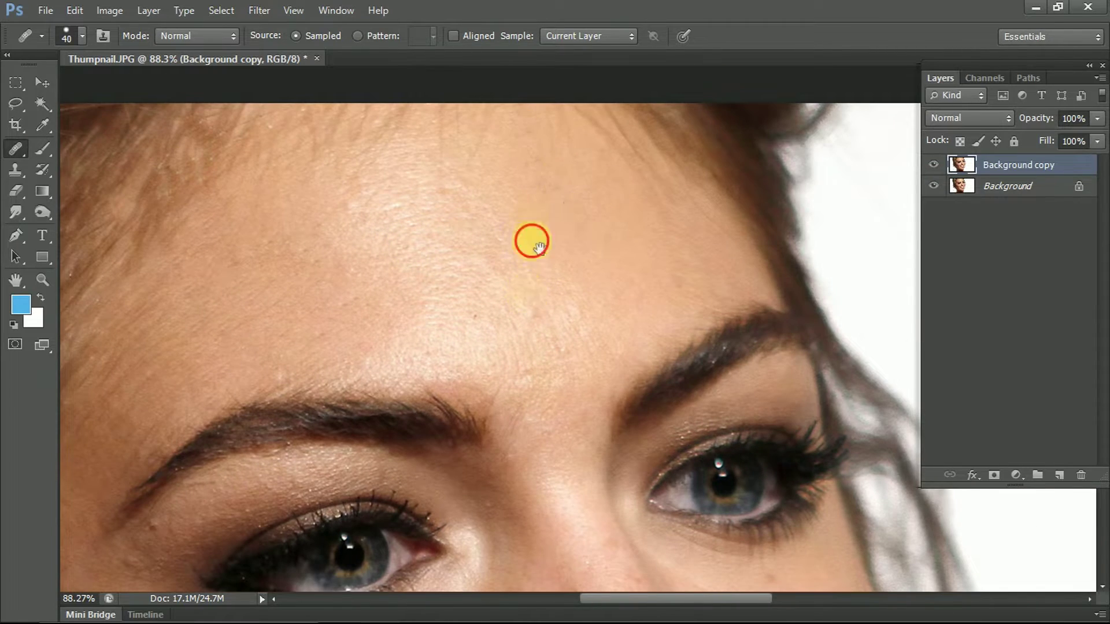
scroll(538, 245, down, 4)
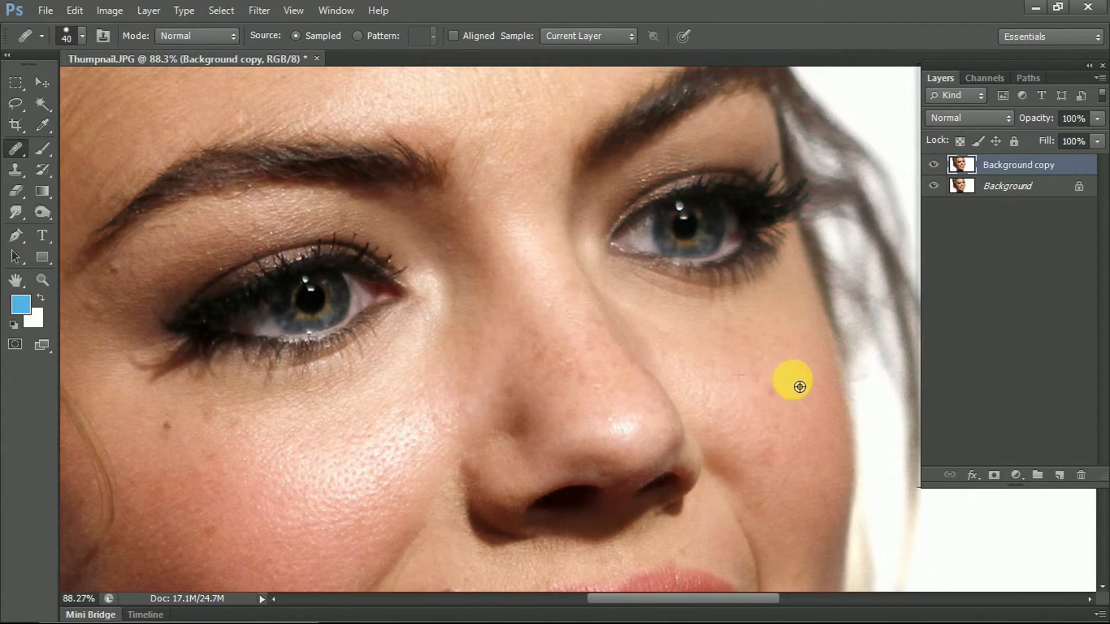
scroll(491, 403, down, 1)
scroll(491, 403, left, 3)
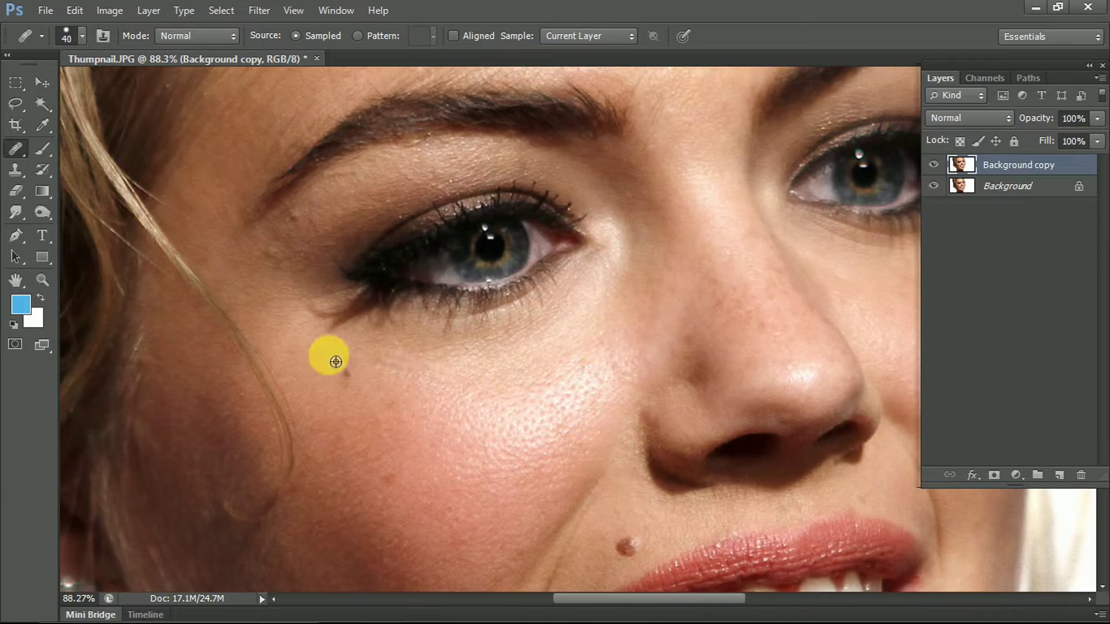
scroll(414, 376, up, 1)
scroll(414, 376, left, 2)
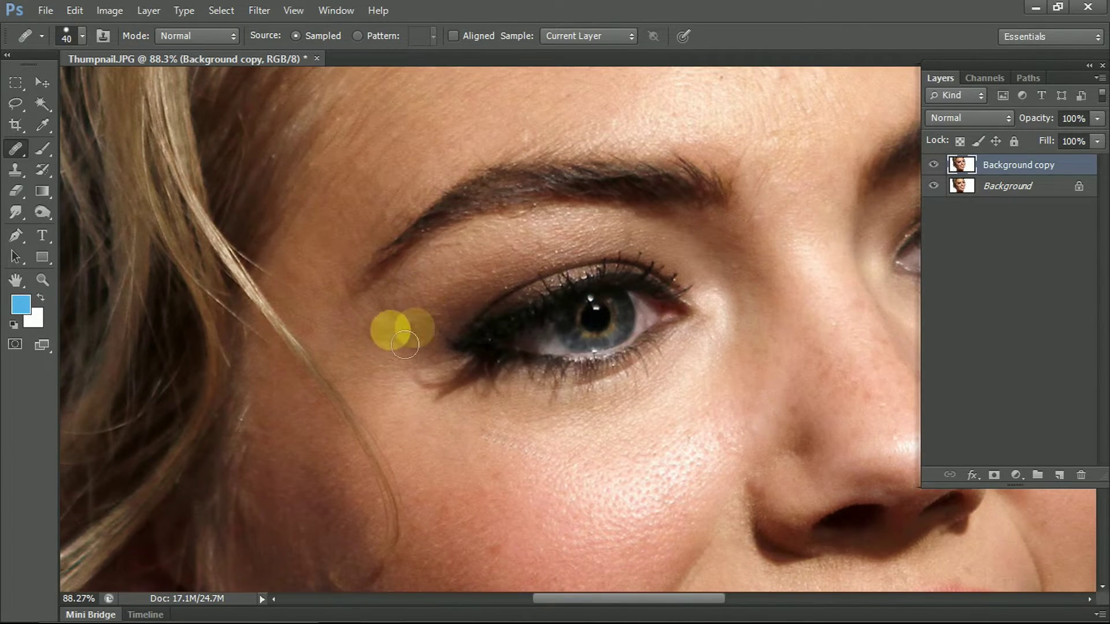
scroll(405, 345, down, 3)
scroll(405, 345, right, 2)
scroll(483, 256, down, 1)
scroll(332, 344, down, 3)
scroll(332, 345, right, 2)
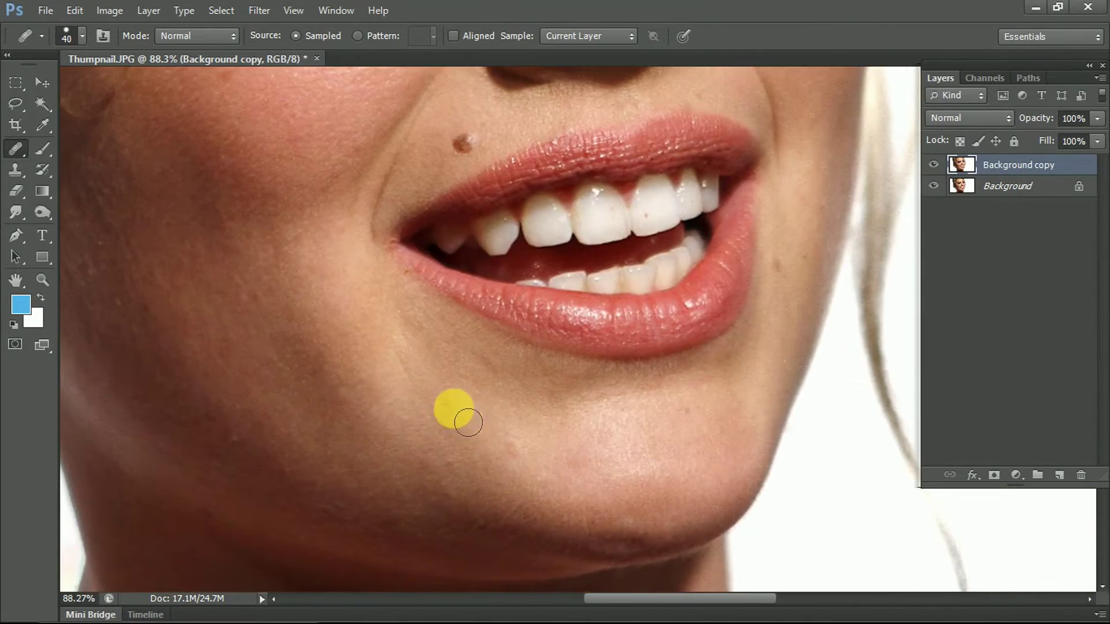
scroll(524, 456, up, 2)
scroll(524, 457, right, 3)
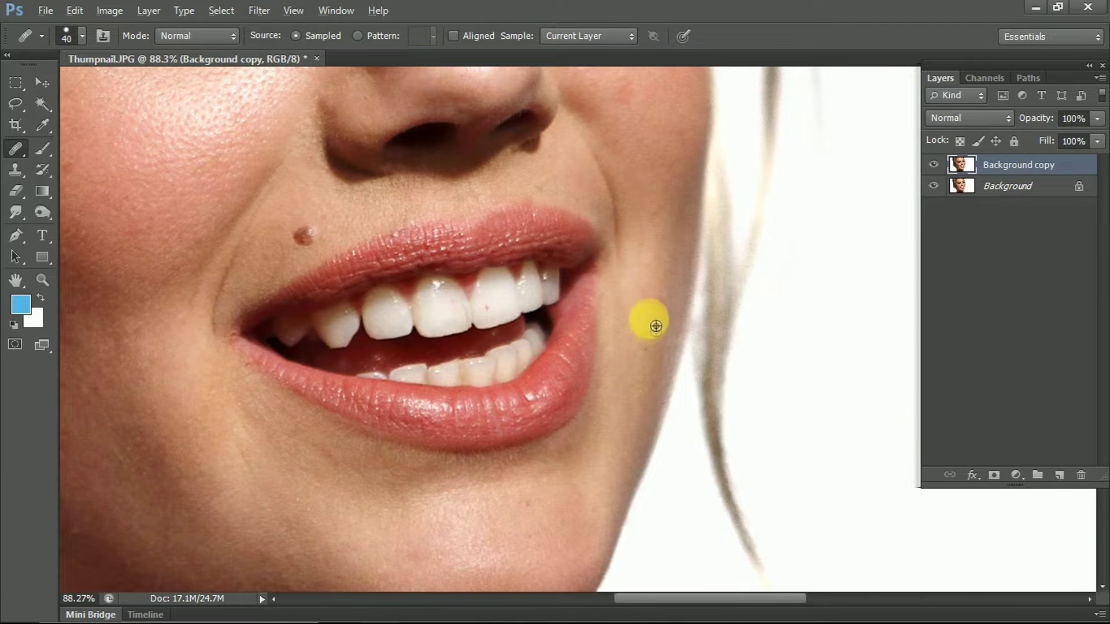
scroll(647, 370, up, 3)
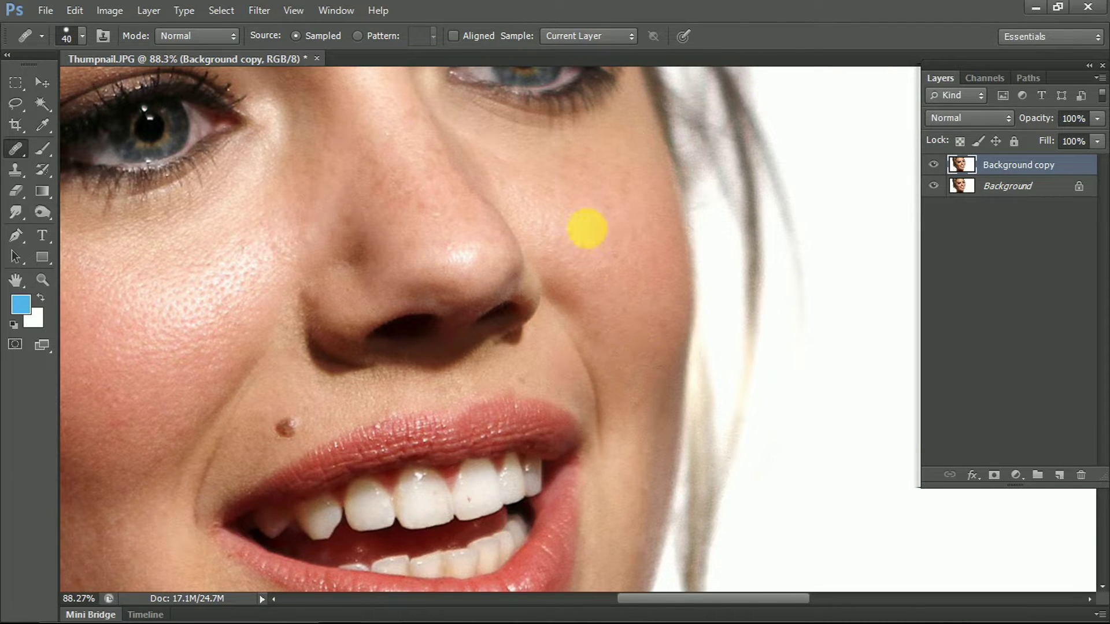
drag(600, 253, 691, 351)
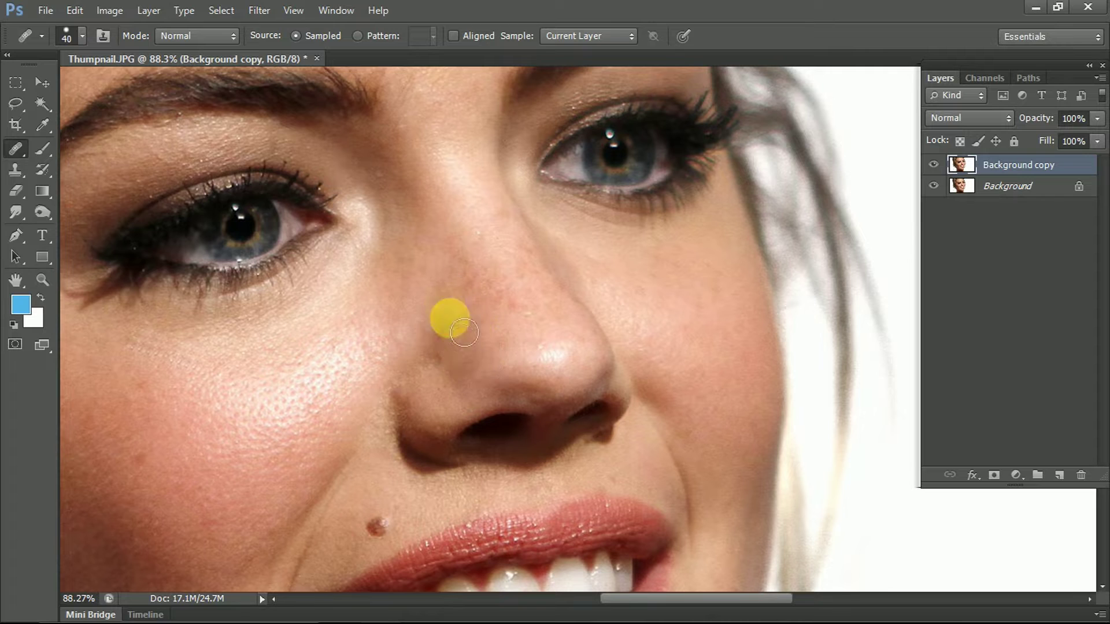
Heal blemishes on the cheek, mole and mouth area, then view the whole face.
drag(218, 457, 354, 445)
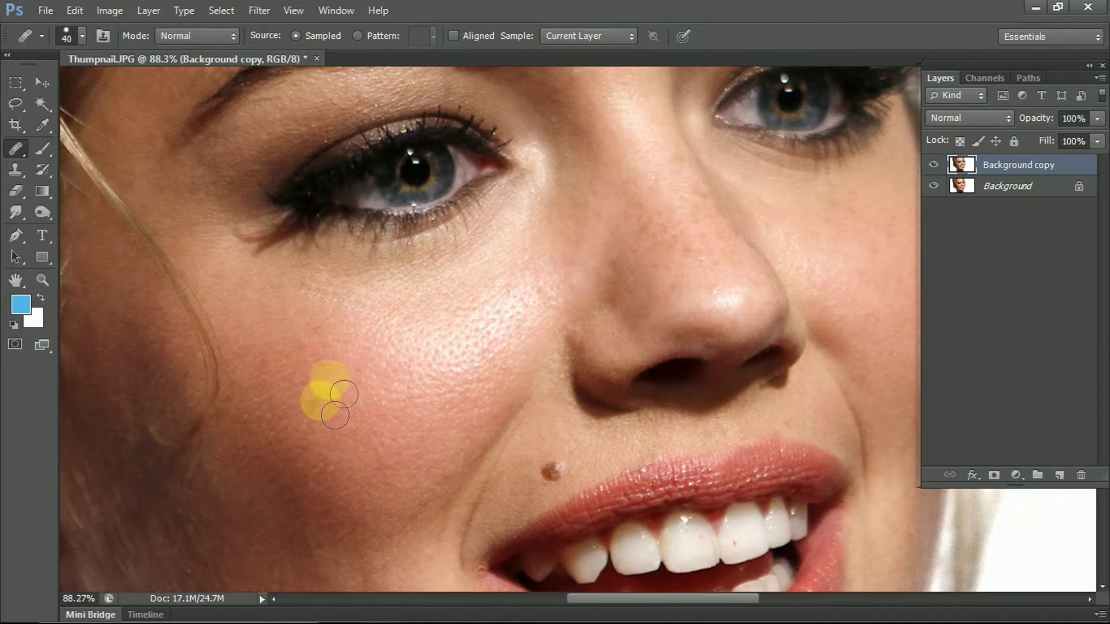
scroll(543, 345, up, 7)
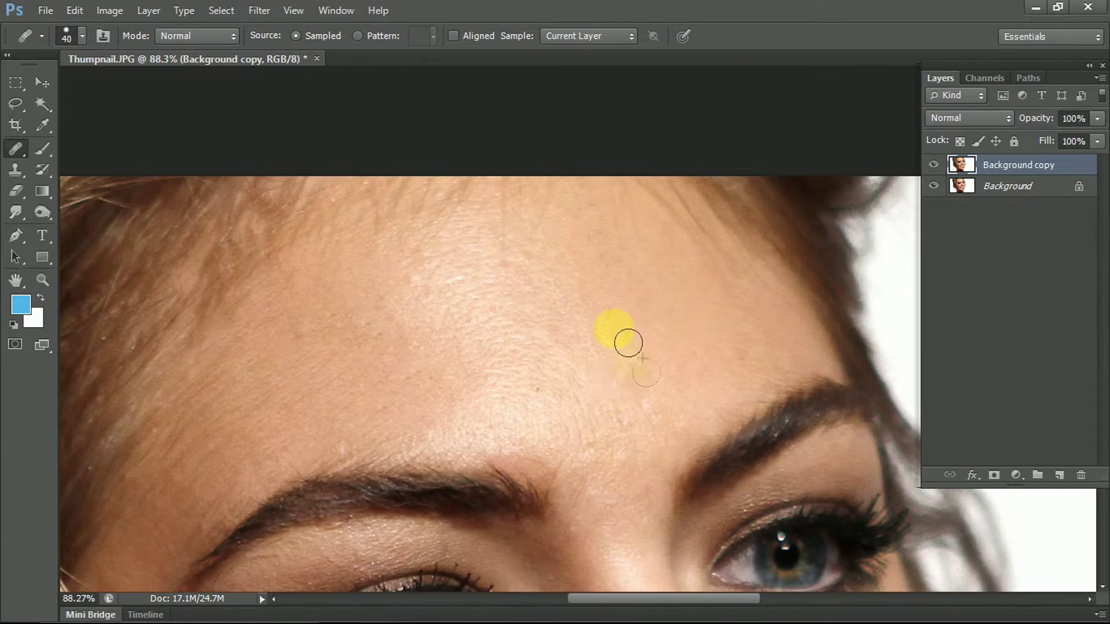
scroll(541, 273, down, 5)
scroll(573, 317, down, 3)
scroll(605, 346, down, 3)
scroll(536, 309, down, 4)
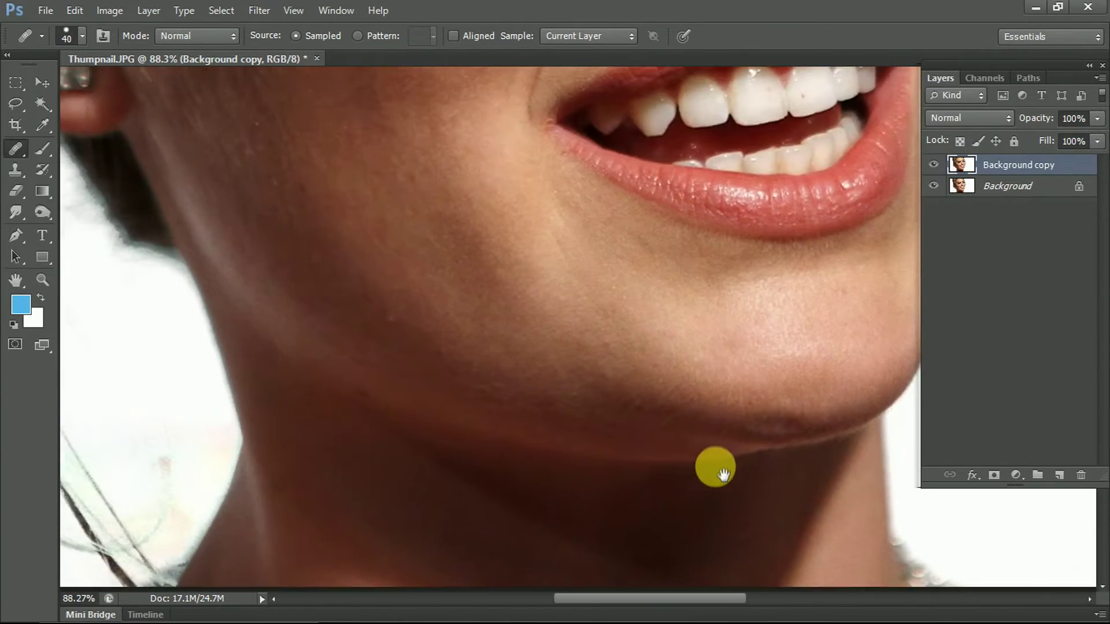
drag(647, 295, 818, 476)
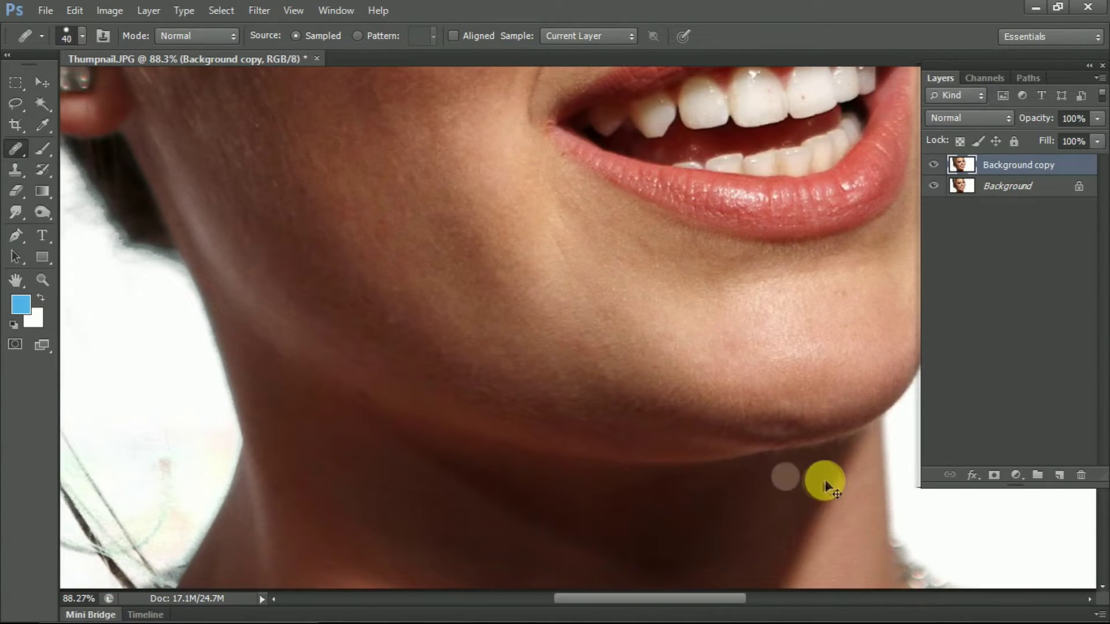
scroll(727, 407, down, 3)
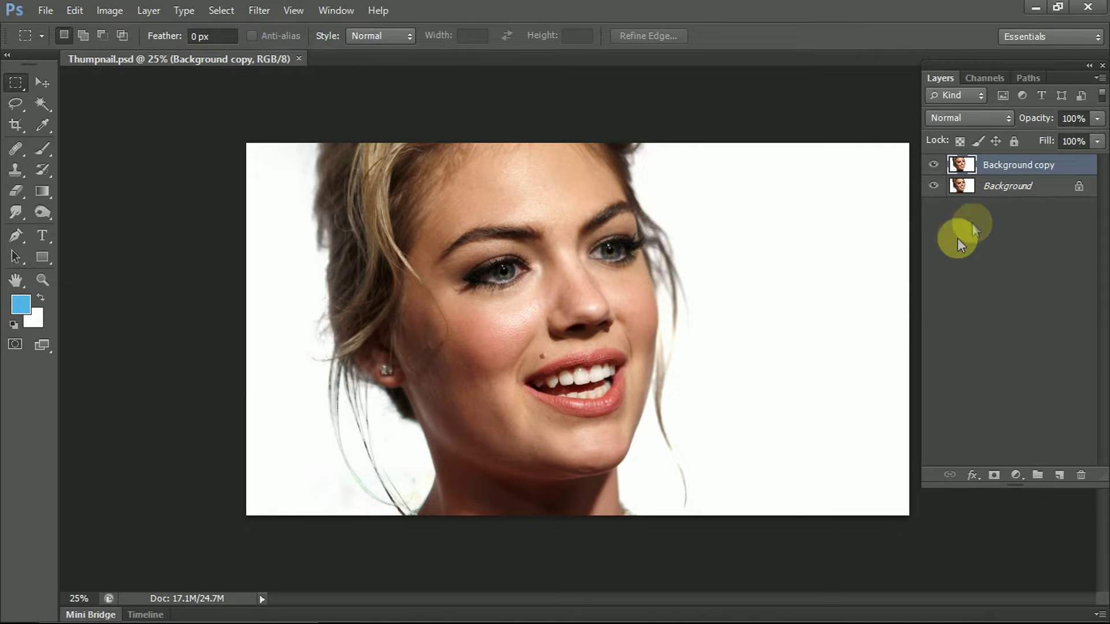
Duplicate the layer as Background copy 2 and apply Imagenomic Portraiture with an adjusted Threshold.
key(ctrl+j)
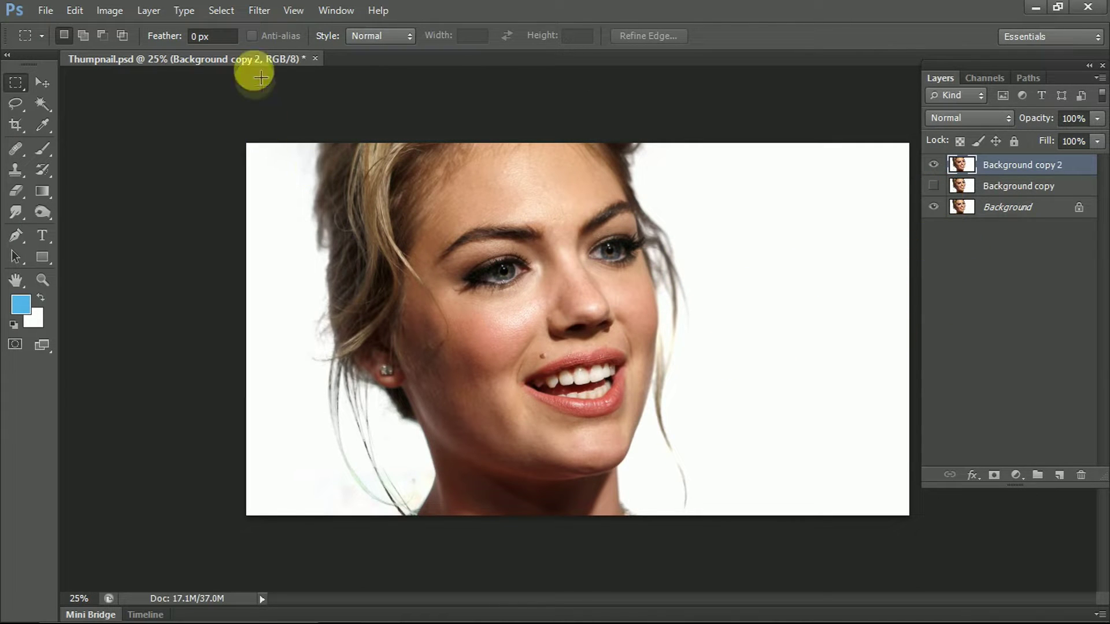
click(259, 11)
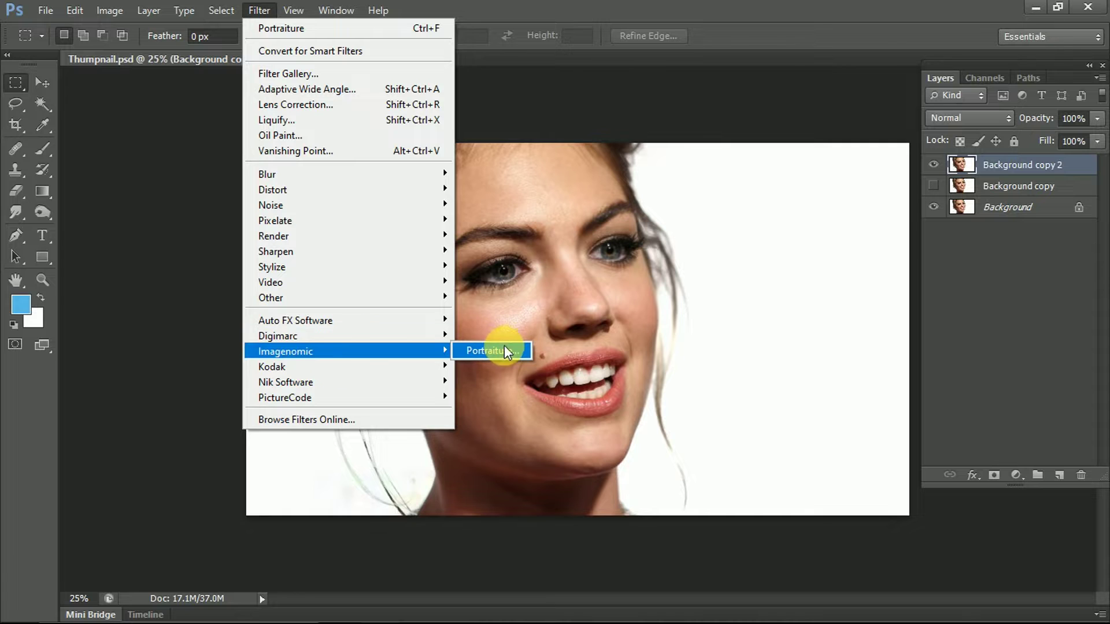
click(504, 351)
click(214, 167)
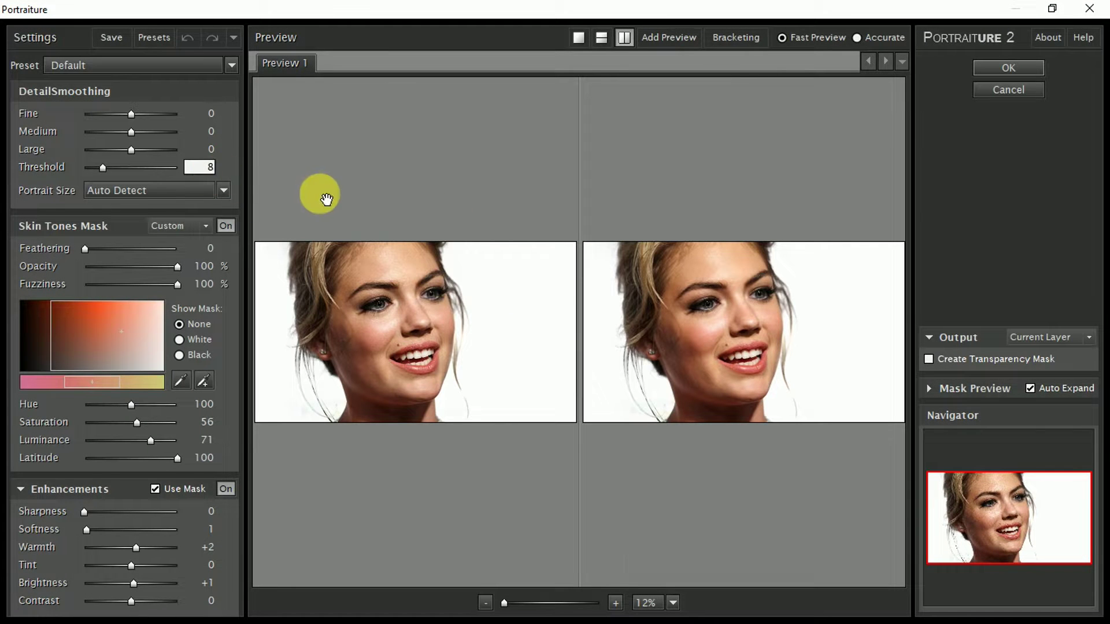
click(204, 379)
click(372, 330)
key(Return)
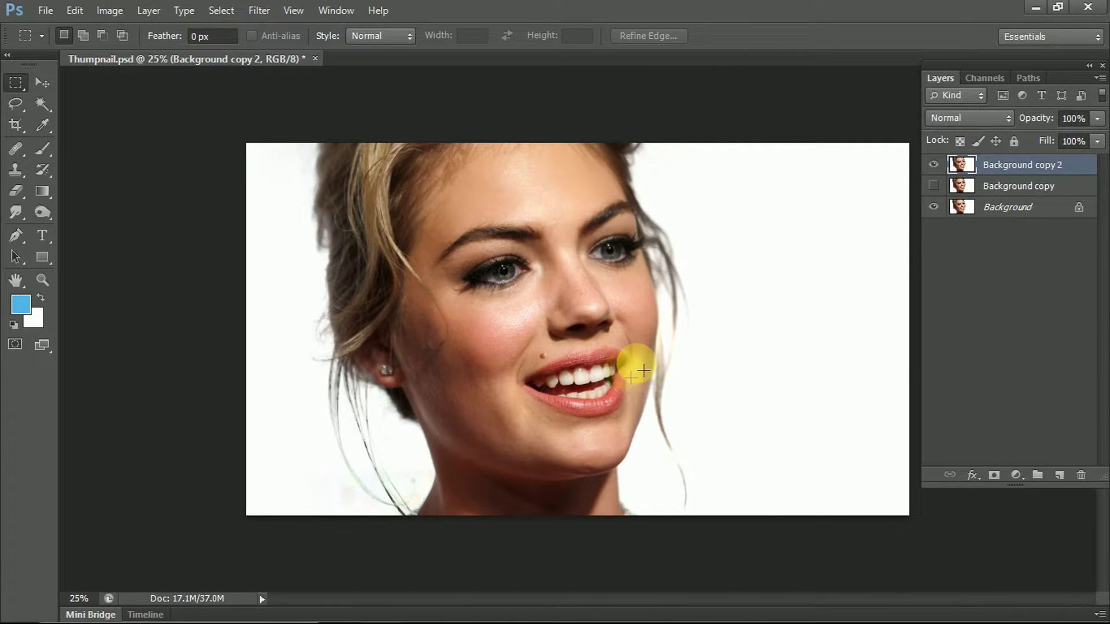
key(z)
drag(529, 370, 596, 300)
Zoom in on the forehead and select the Smudge Tool from the Blur/Sharpen group.
drag(580, 424, 573, 490)
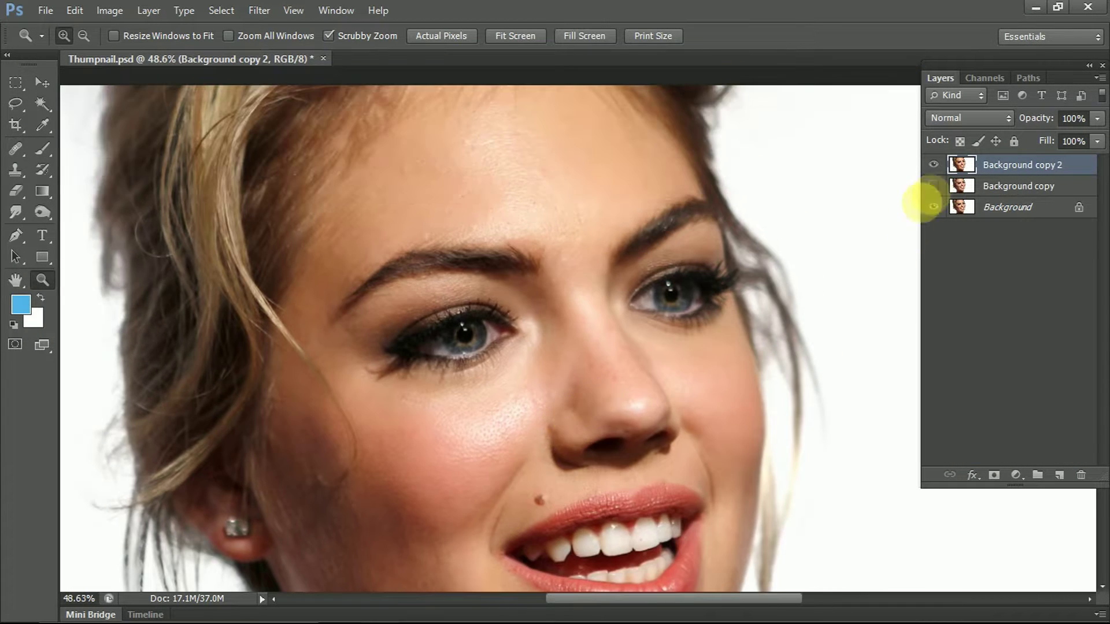
drag(520, 163, 559, 242)
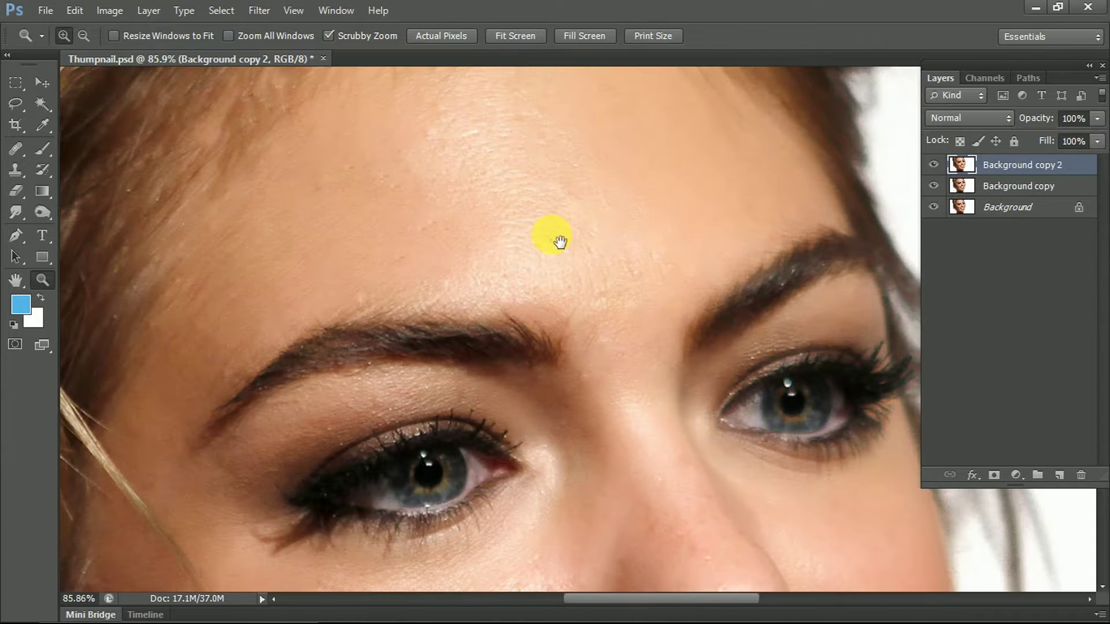
click(24, 214)
click(65, 227)
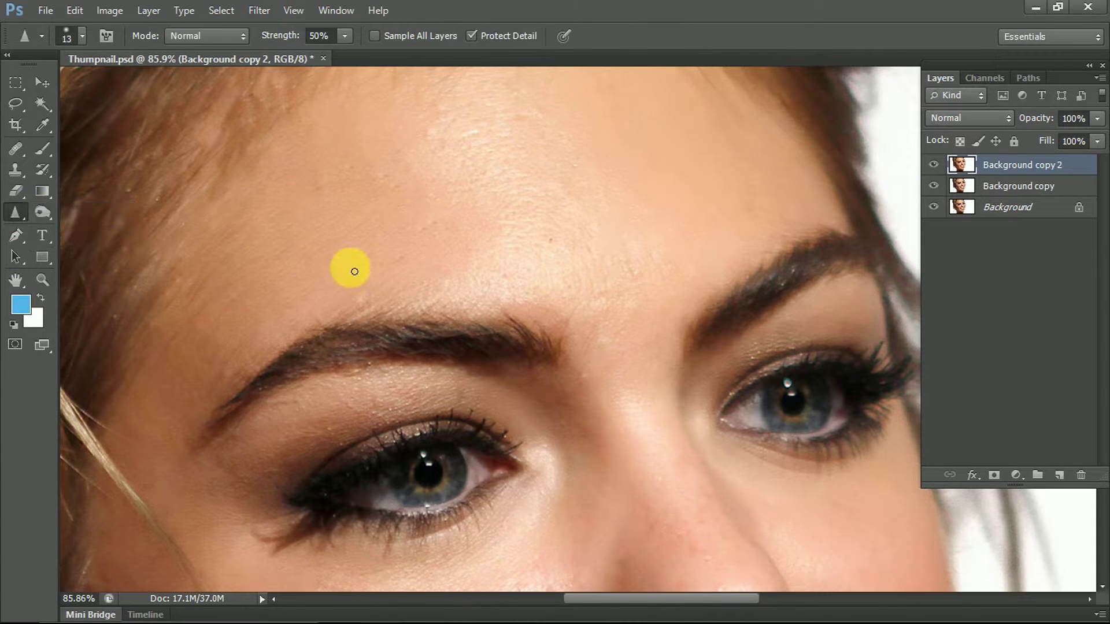
click(16, 213)
click(65, 241)
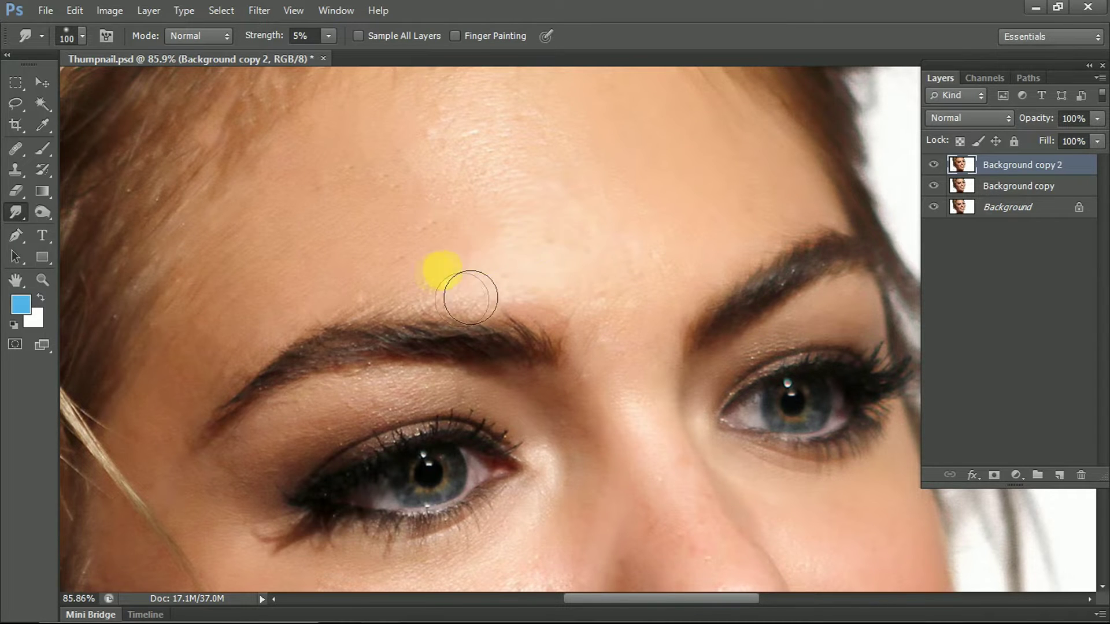
Resize the brush and smudge the first forehead patches at 5% strength.
scroll(434, 231, up, 3)
key(bracketleft)
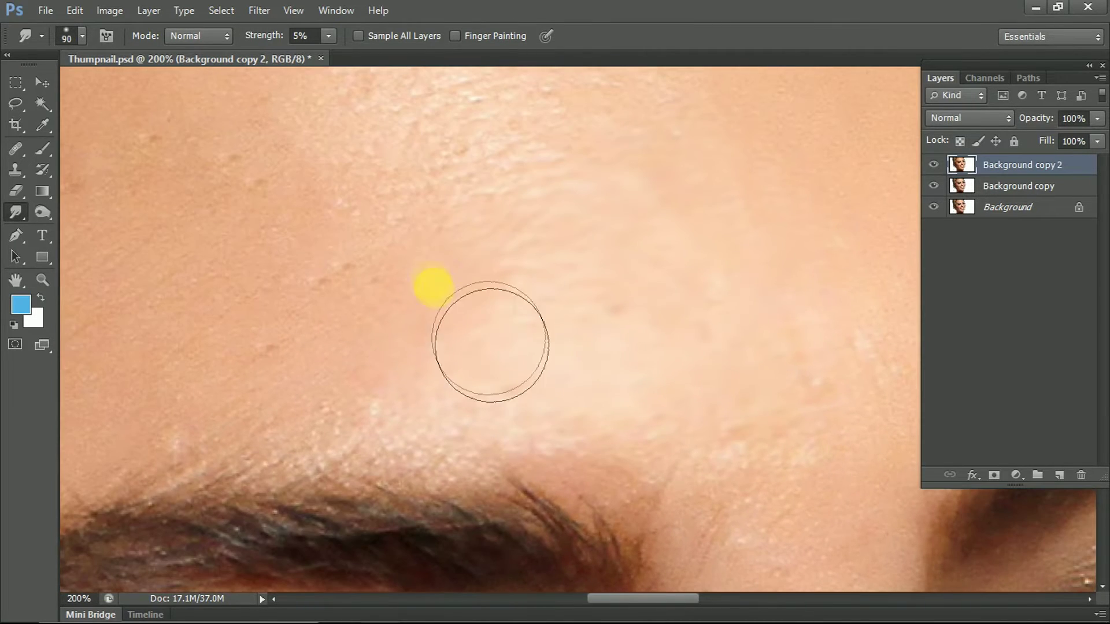
scroll(426, 310, up, 2)
scroll(428, 277, up, 2)
scroll(503, 223, up, 3)
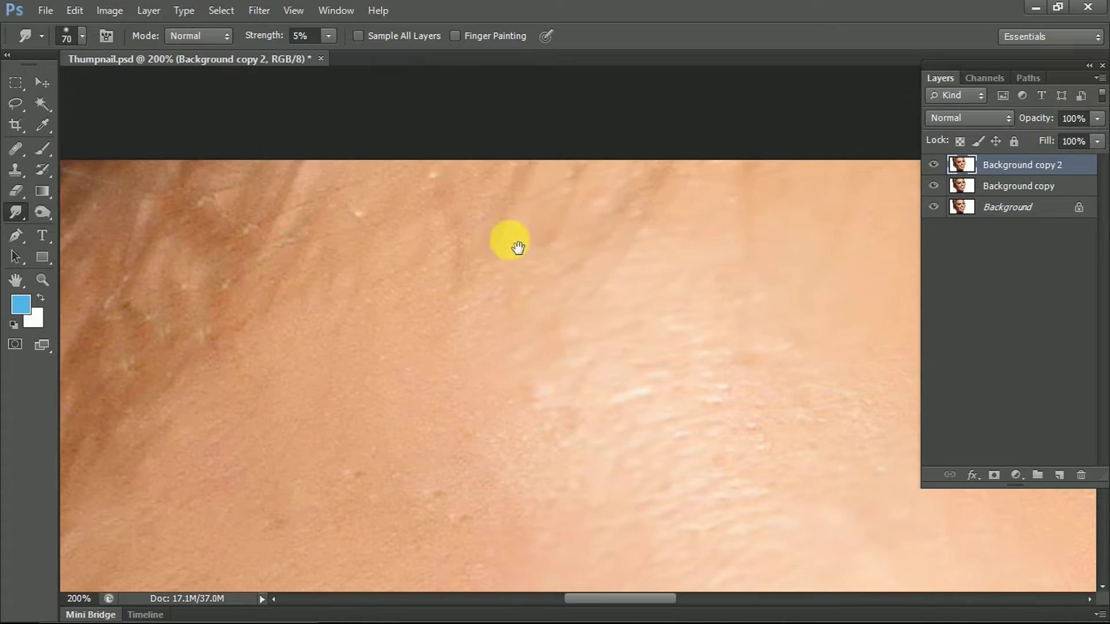
drag(324, 234, 508, 240)
key(ctrl+minus)
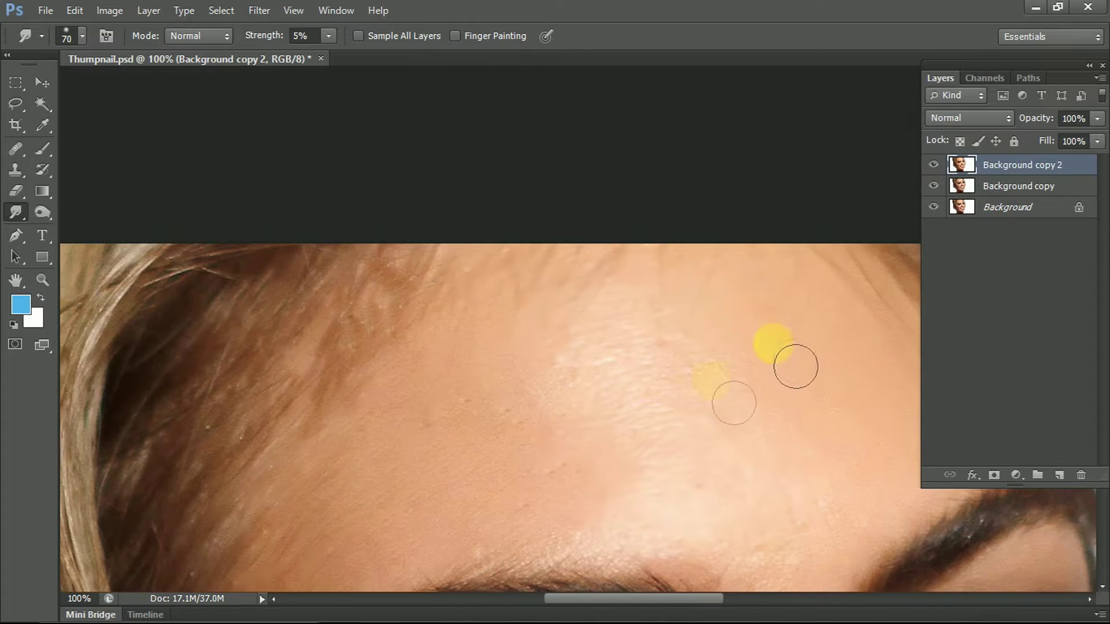
drag(573, 452, 577, 491)
click(637, 480)
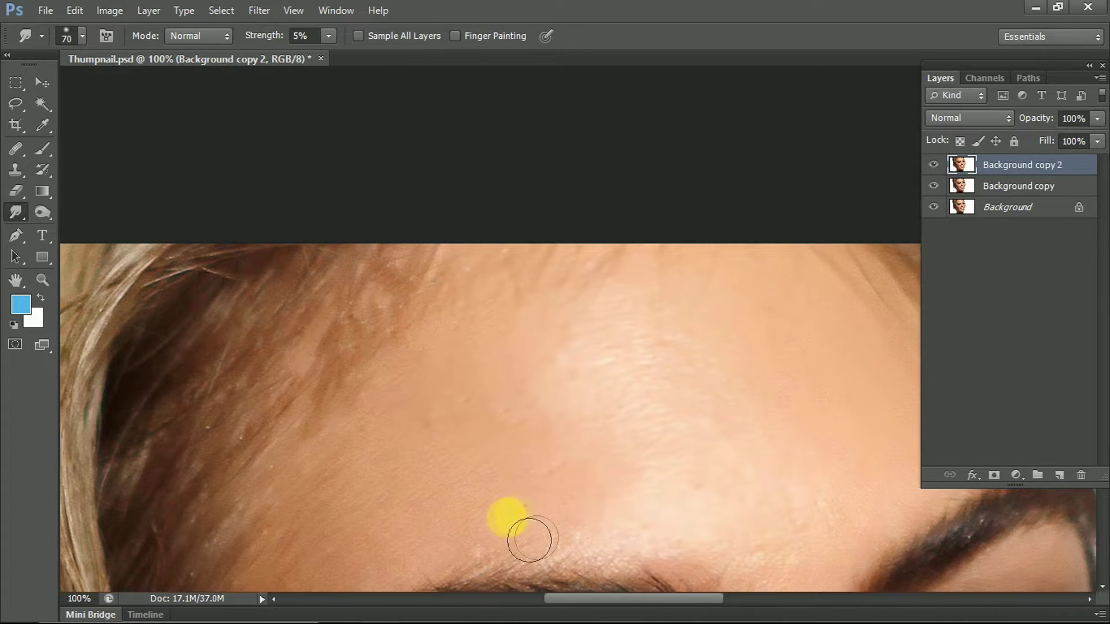
Smudge further forehead patches, including the skin above the brow.
scroll(517, 491, down, 3)
click(516, 332)
click(463, 357)
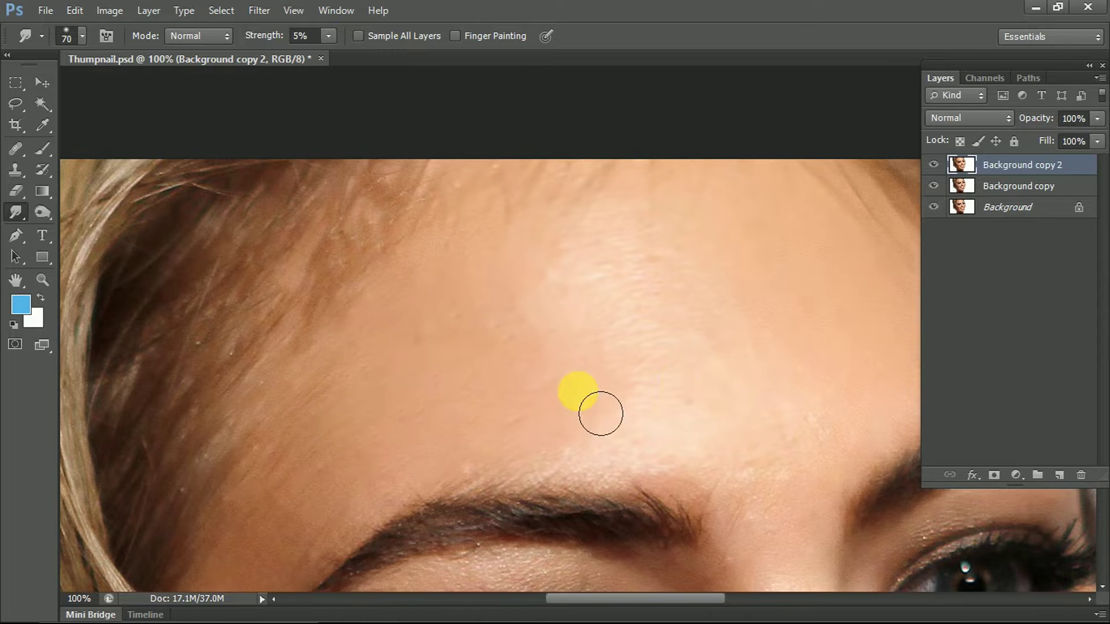
drag(601, 414, 573, 422)
click(630, 264)
click(543, 225)
click(693, 384)
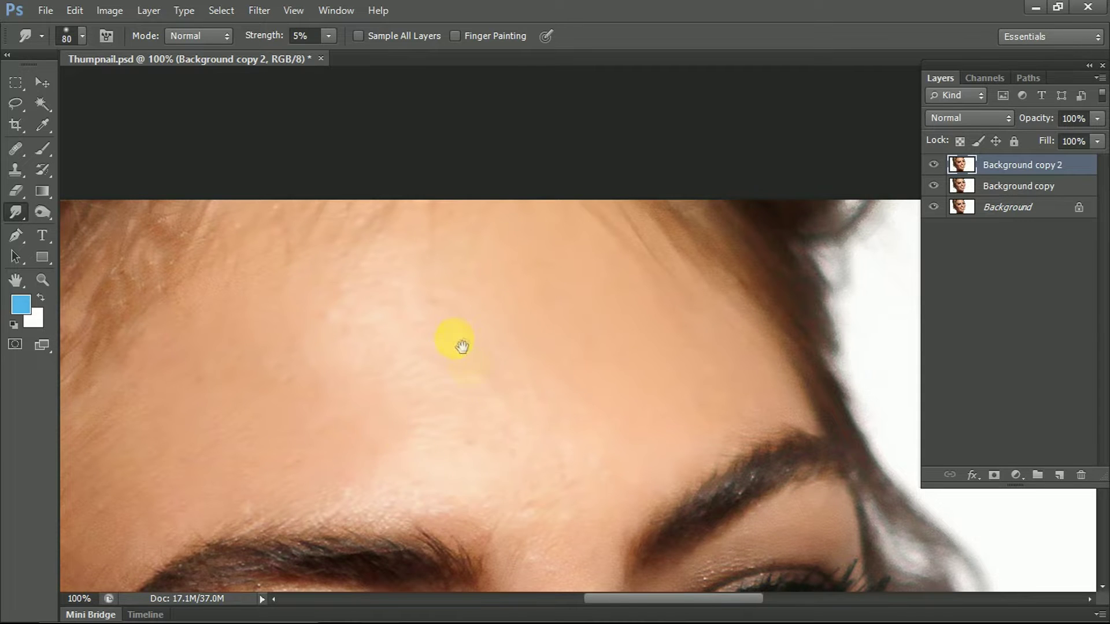
Smudge-smooth the skin between the brows and eyes.
drag(463, 347, 492, 321)
mouse_move(374, 382)
mouse_down()
mouse_move(372, 309)
mouse_move(313, 317)
mouse_up()
drag(314, 278, 403, 215)
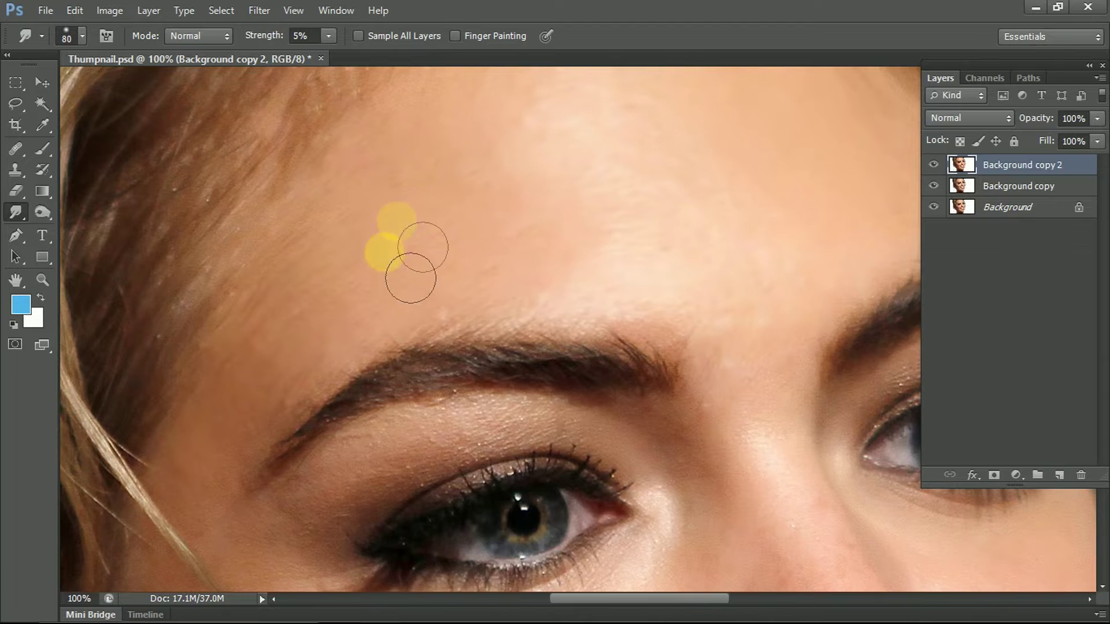
drag(486, 241, 486, 350)
drag(596, 371, 596, 149)
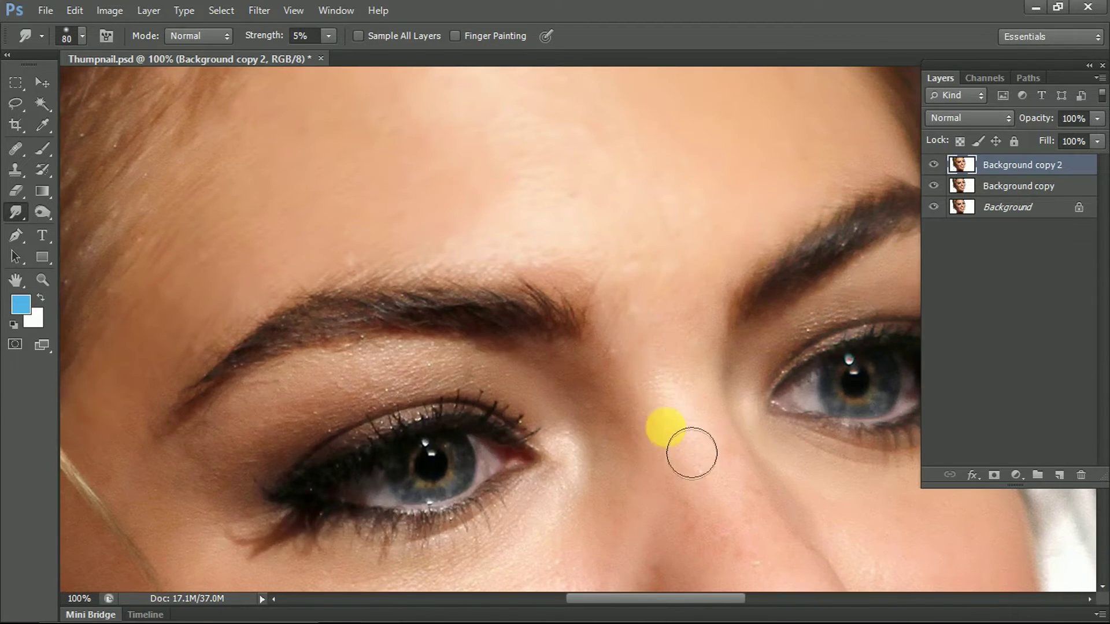
drag(625, 378, 611, 269)
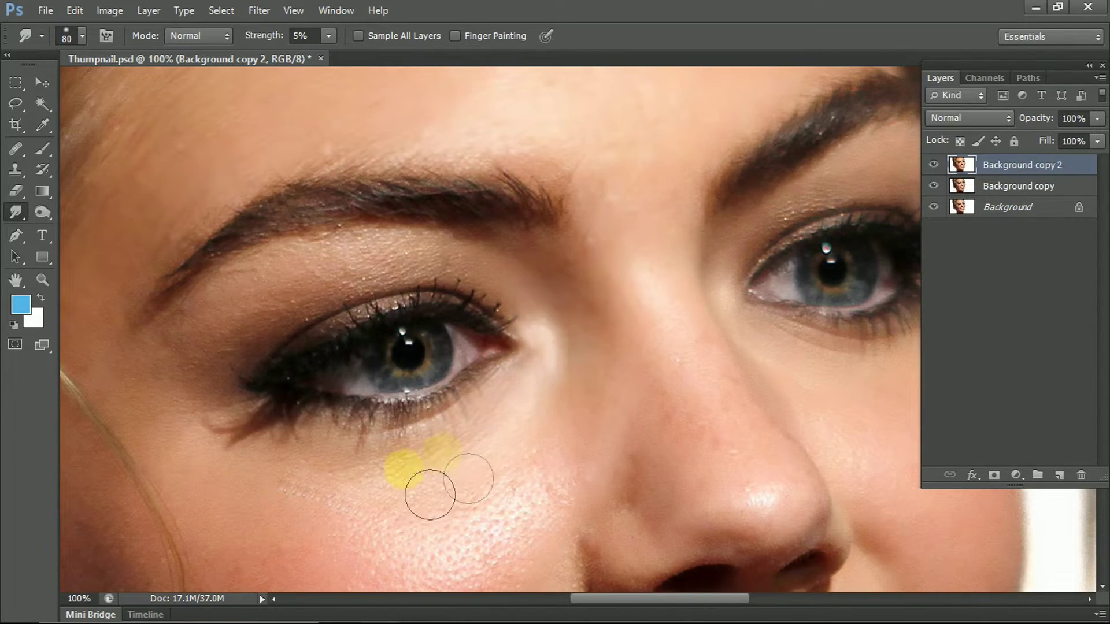
Smooth the skin under the eye, the cheek crease and cheek up toward the nose.
drag(434, 484, 550, 416)
drag(614, 458, 524, 360)
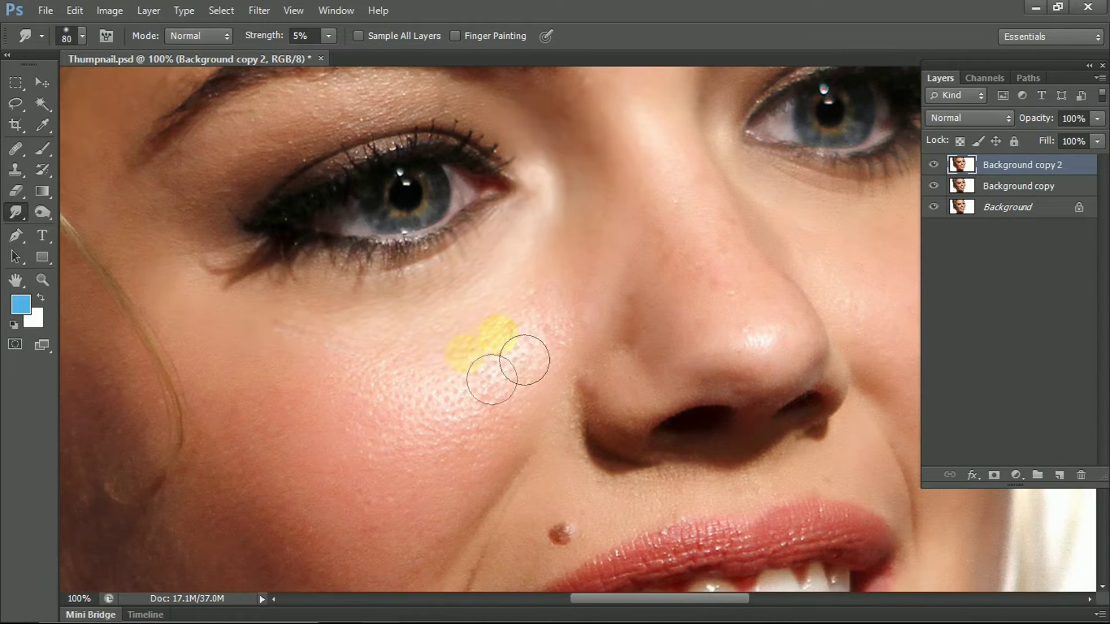
drag(464, 501, 523, 455)
drag(447, 427, 379, 358)
drag(248, 510, 302, 409)
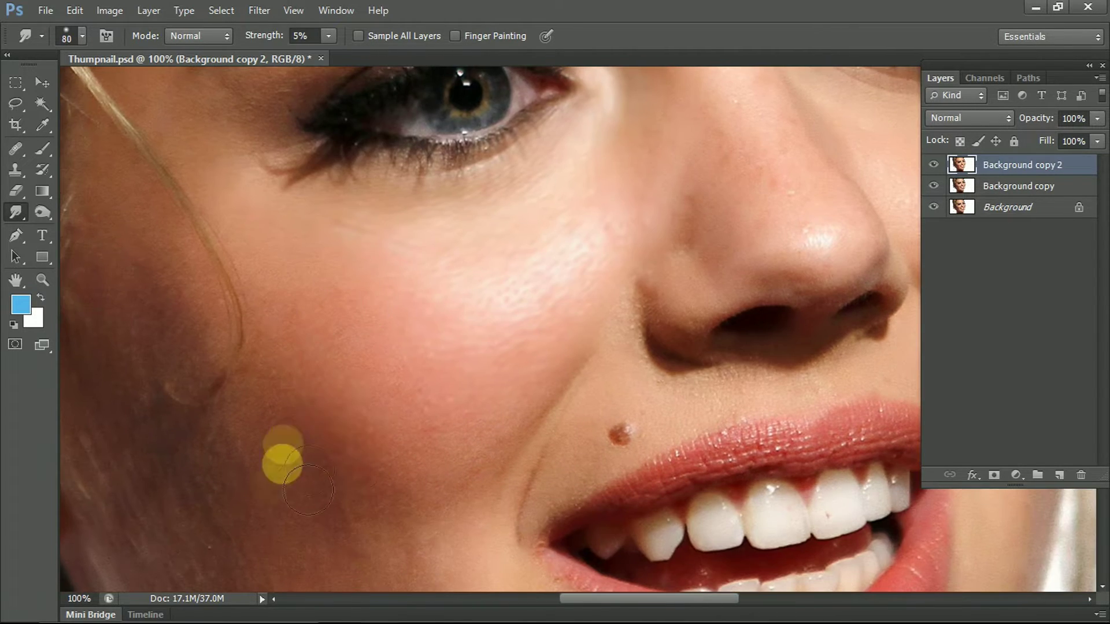
mouse_move(404, 448)
mouse_down()
mouse_move(384, 348)
mouse_move(471, 335)
mouse_move(359, 310)
mouse_move(541, 310)
mouse_up()
mouse_move(578, 237)
mouse_down()
mouse_move(538, 285)
mouse_move(595, 330)
mouse_move(726, 349)
mouse_move(640, 286)
mouse_move(581, 413)
mouse_move(491, 417)
mouse_move(486, 449)
mouse_move(585, 362)
mouse_move(602, 239)
mouse_move(734, 359)
mouse_move(632, 355)
mouse_move(692, 385)
mouse_up()
mouse_move(768, 378)
mouse_down()
mouse_move(657, 285)
mouse_move(590, 292)
mouse_move(488, 377)
mouse_move(552, 271)
mouse_move(543, 167)
mouse_up()
Smooth the skin across the nose and the cheek beside it.
scroll(590, 292, up, 3)
mouse_move(659, 373)
mouse_down()
mouse_move(516, 231)
mouse_move(585, 280)
mouse_move(657, 266)
mouse_move(767, 414)
mouse_up()
scroll(516, 231, up, 2)
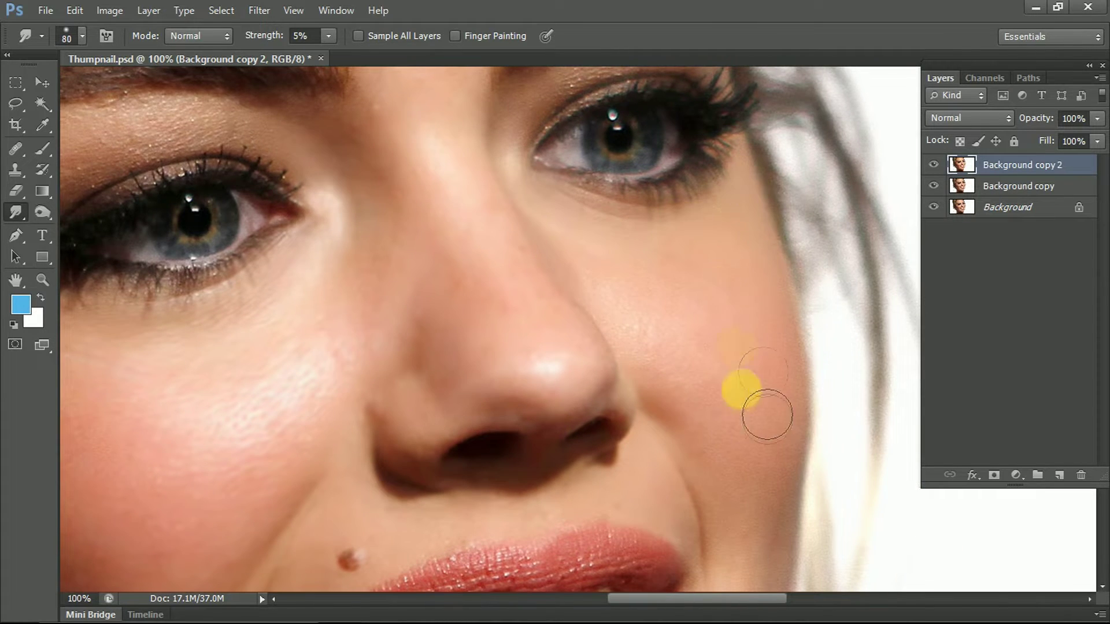
scroll(767, 414, down, 2)
drag(652, 260, 596, 243)
drag(689, 226, 776, 329)
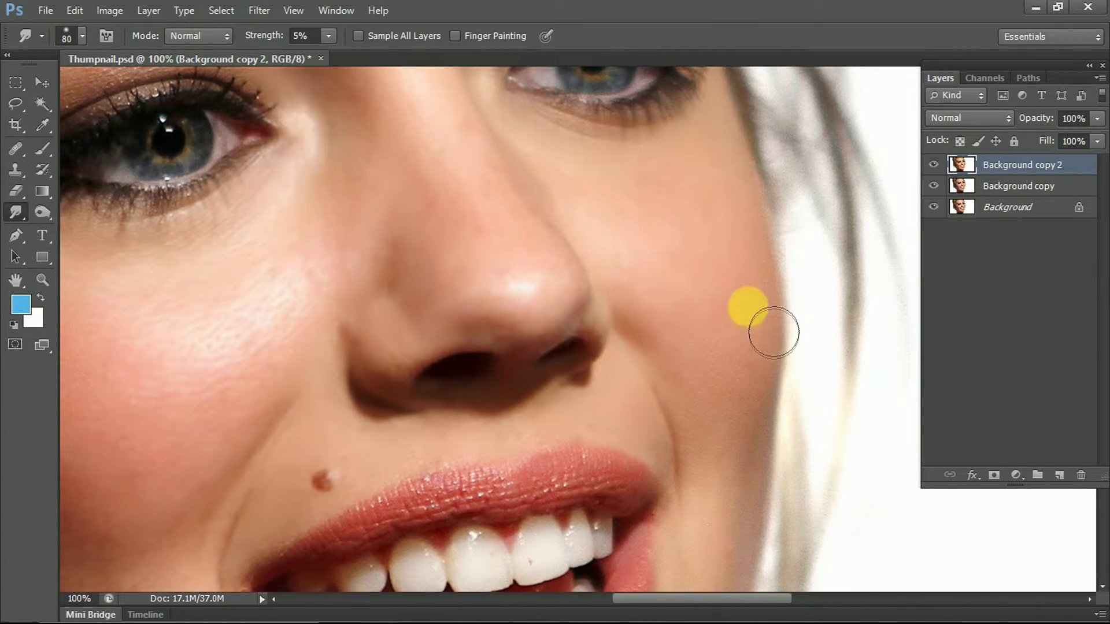
scroll(775, 330, down, 2)
mouse_move(731, 359)
mouse_down()
mouse_move(595, 322)
mouse_move(645, 303)
mouse_move(768, 179)
mouse_up()
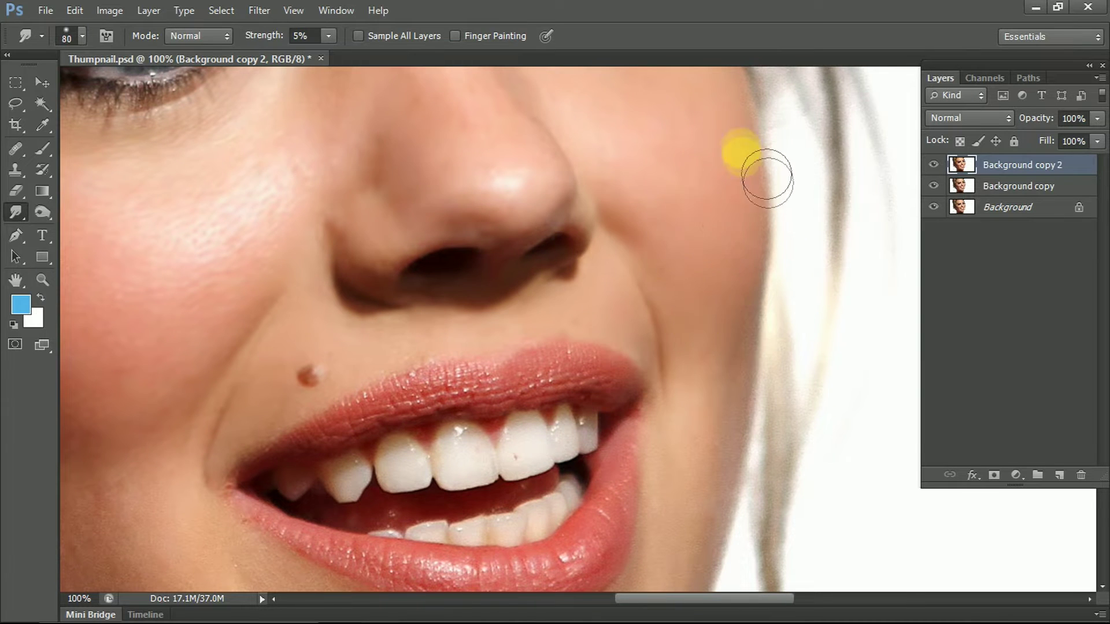
scroll(768, 179, down, 2)
mouse_move(701, 228)
mouse_down()
mouse_move(736, 362)
mouse_move(684, 414)
mouse_move(702, 279)
mouse_move(711, 372)
mouse_move(540, 402)
mouse_move(605, 463)
mouse_move(649, 439)
mouse_move(634, 419)
mouse_up()
scroll(605, 463, down, 2)
Blend the chin, lip corner, cheek and jaw skin.
mouse_move(502, 392)
mouse_down()
mouse_move(540, 292)
mouse_move(442, 297)
mouse_up()
drag(449, 469, 501, 424)
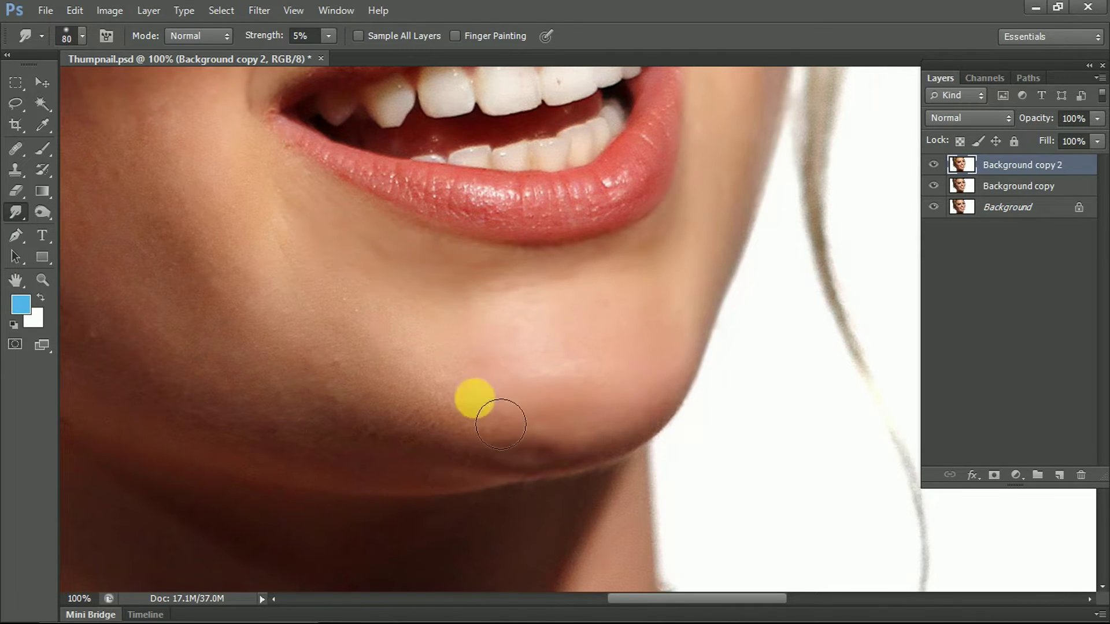
drag(433, 328, 498, 338)
mouse_move(495, 396)
mouse_down()
mouse_move(533, 335)
mouse_move(586, 371)
mouse_up()
mouse_move(452, 265)
mouse_down()
mouse_move(403, 235)
mouse_move(460, 243)
mouse_up()
mouse_move(364, 265)
mouse_down()
mouse_move(401, 414)
mouse_move(545, 532)
mouse_move(339, 370)
mouse_up()
drag(306, 320, 385, 371)
mouse_move(385, 371)
mouse_down()
mouse_move(475, 458)
mouse_move(426, 285)
mouse_move(307, 274)
mouse_up()
drag(307, 274, 399, 329)
mouse_move(446, 285)
mouse_down()
mouse_move(416, 351)
mouse_move(365, 409)
mouse_move(255, 350)
mouse_up()
mouse_move(255, 349)
mouse_down()
mouse_move(303, 287)
mouse_move(595, 523)
mouse_move(412, 309)
mouse_up()
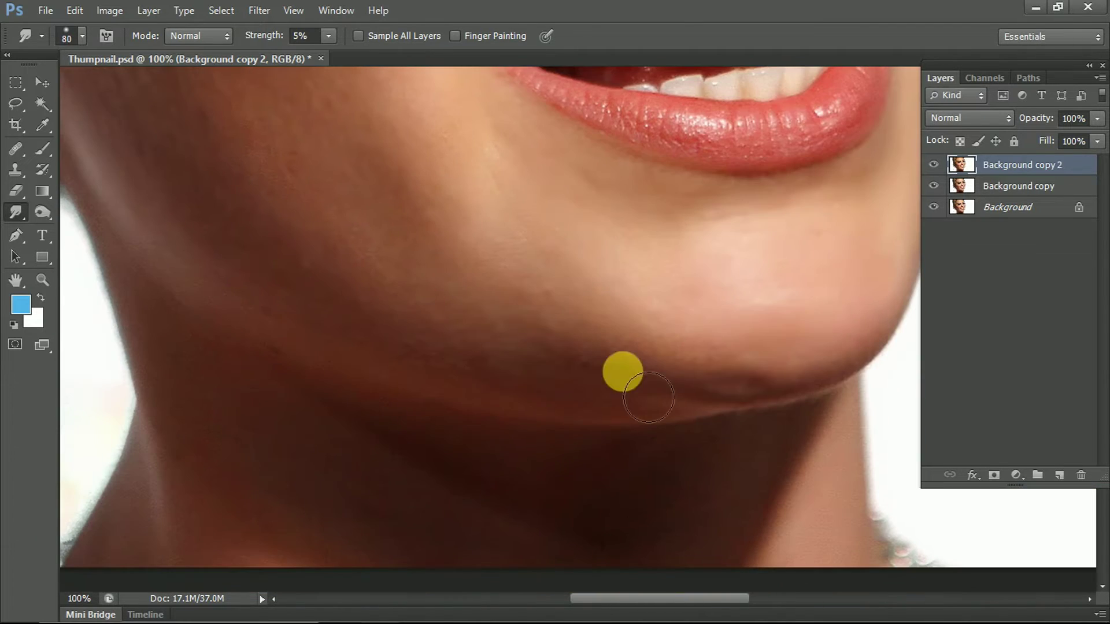
Raise smudge strength to 8% and smooth the jaw near the ear.
drag(466, 243, 632, 372)
click(300, 35)
text(8)
key(Return)
mouse_move(707, 453)
mouse_down()
mouse_move(454, 328)
mouse_move(566, 348)
mouse_up()
drag(570, 448, 433, 434)
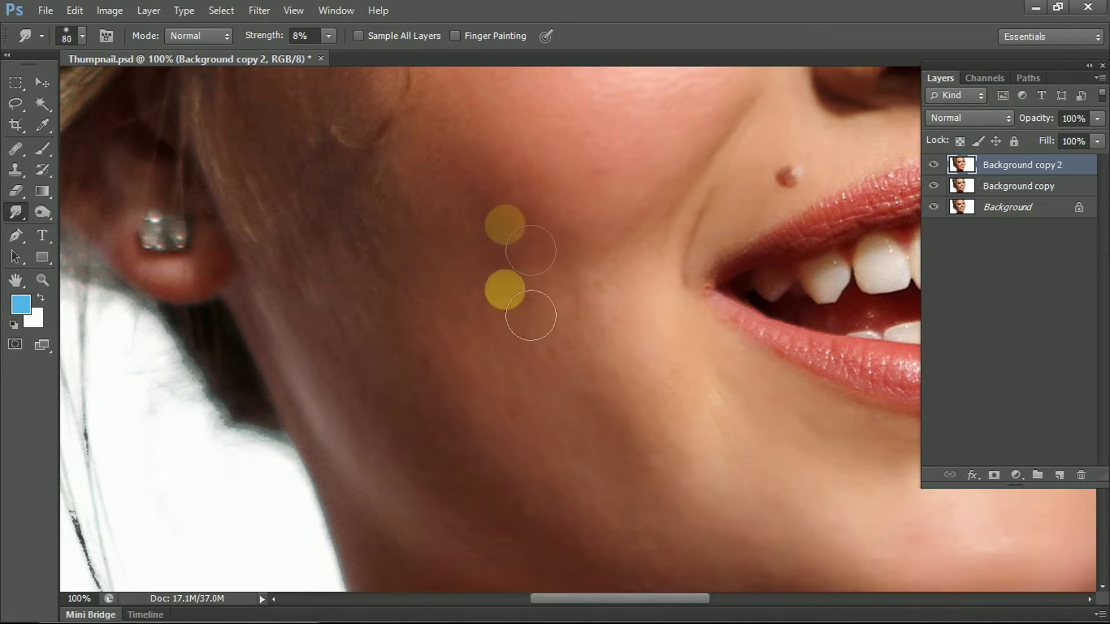
Smooth the upper cheek, around the eye and nose, and along the chin edge.
drag(610, 321, 613, 442)
drag(488, 233, 607, 378)
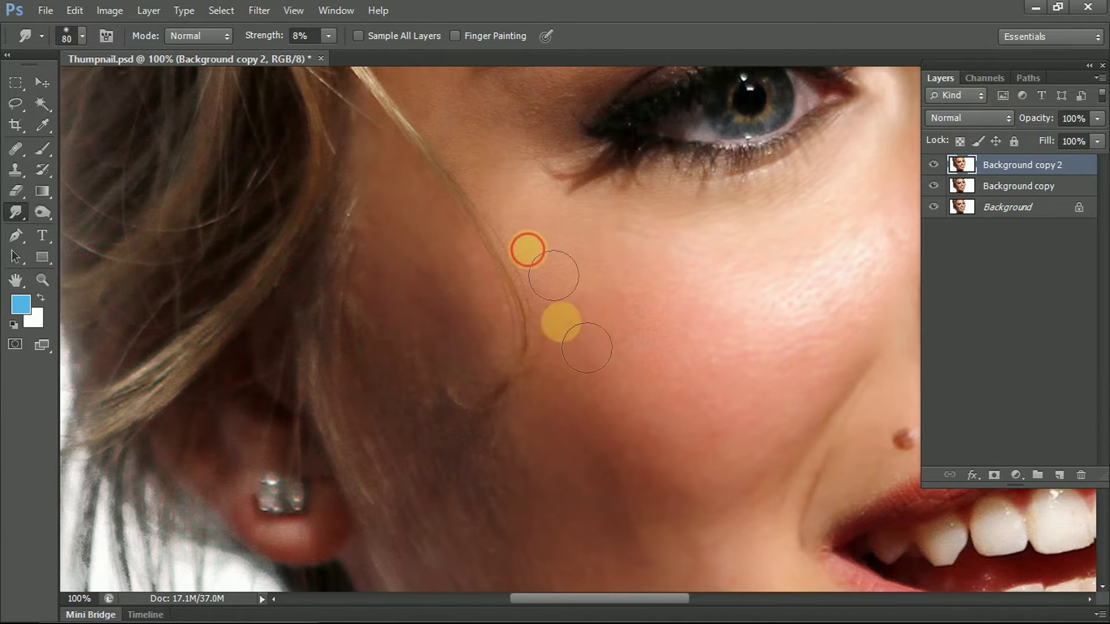
drag(676, 512, 637, 455)
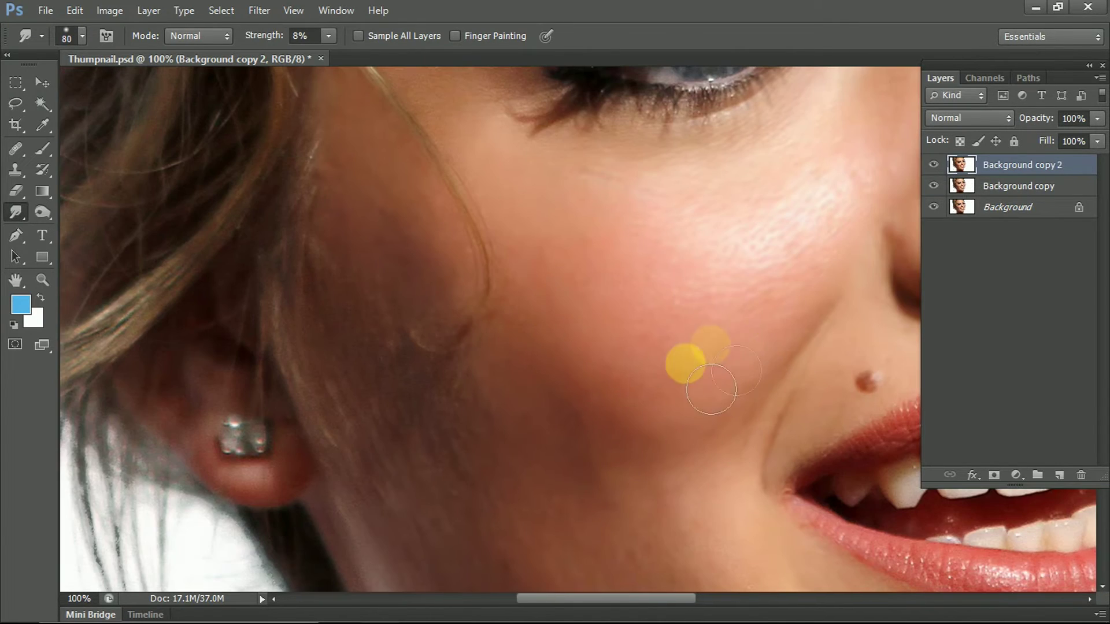
drag(687, 362, 547, 419)
drag(512, 299, 396, 260)
mouse_move(478, 340)
mouse_down()
mouse_move(609, 463)
mouse_move(599, 408)
mouse_up()
drag(601, 289, 512, 363)
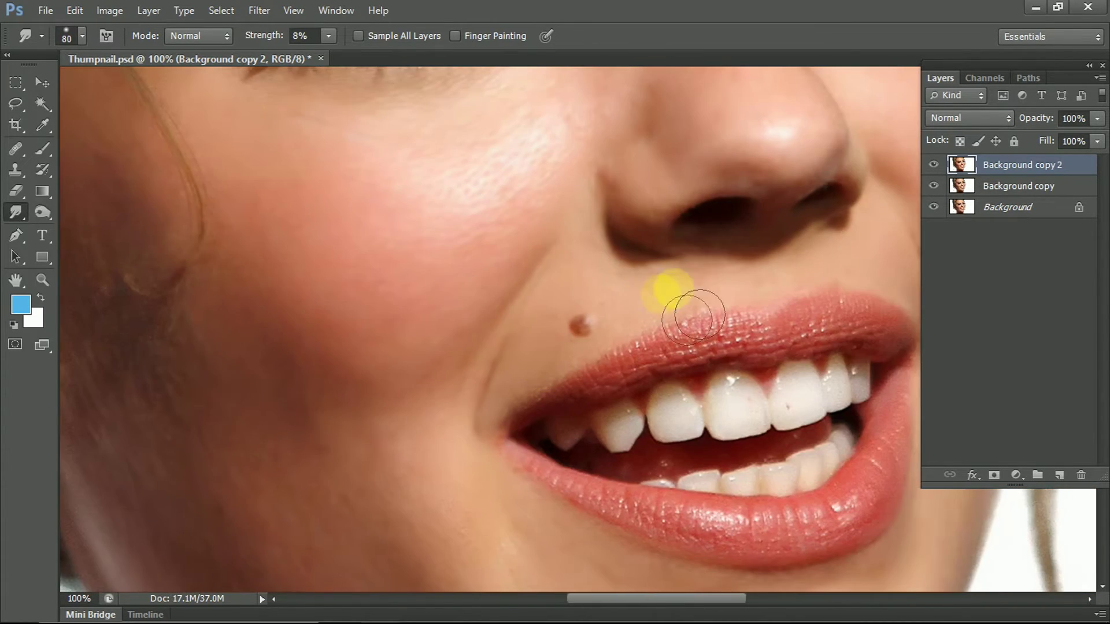
drag(689, 305, 535, 362)
drag(684, 337, 618, 251)
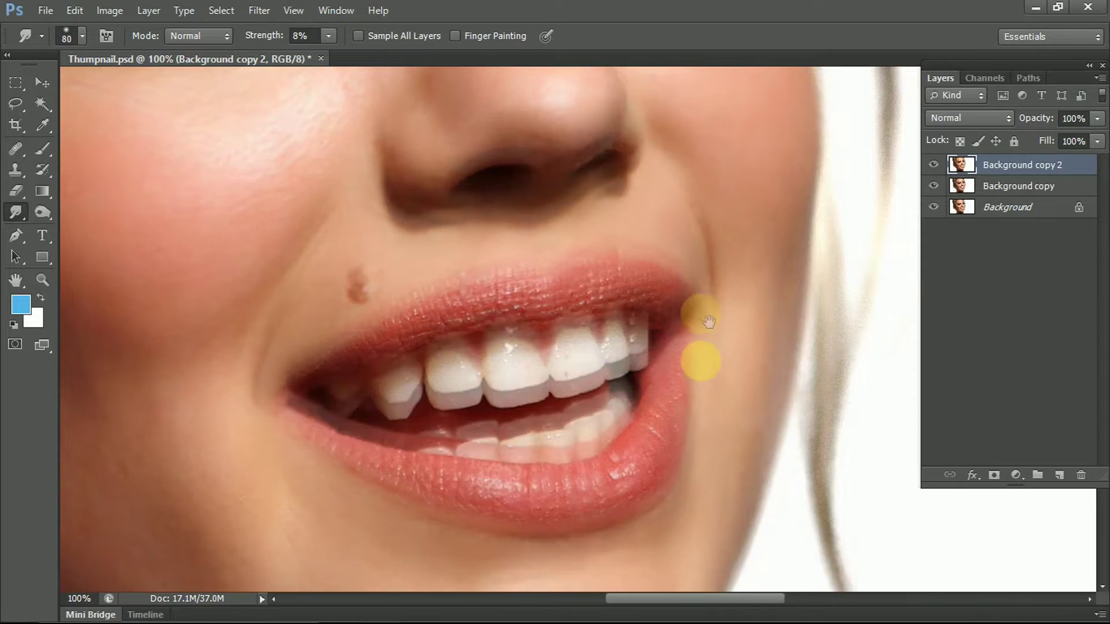
drag(727, 390, 739, 270)
drag(474, 470, 404, 338)
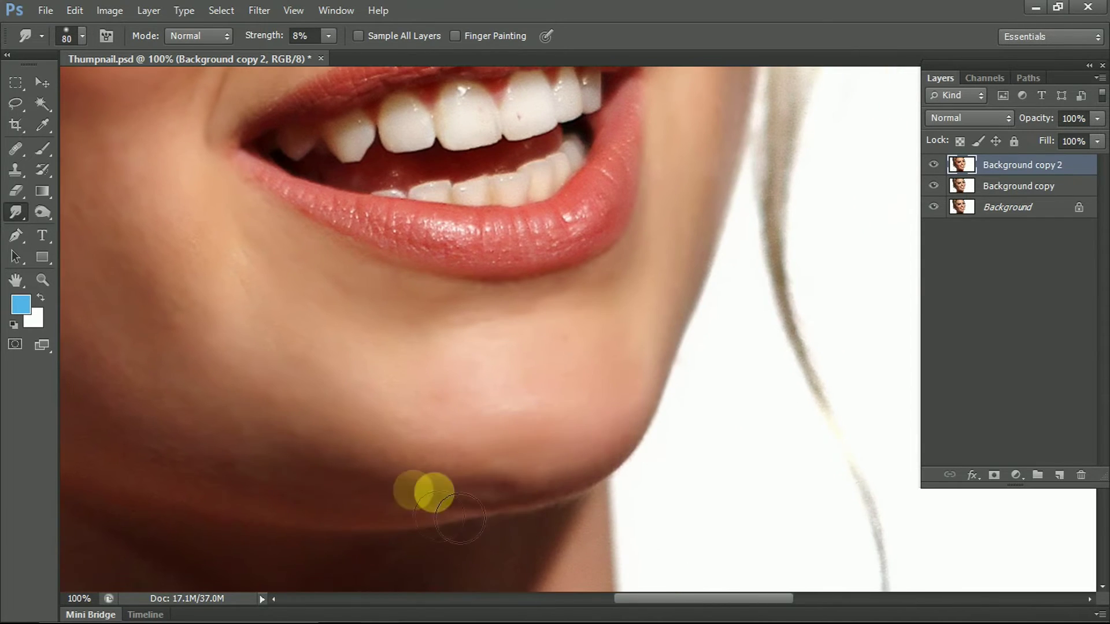
drag(630, 342, 630, 430)
scroll(683, 411, down, 5)
Zoom to 78.8% and smudge the forehead toward the right brow.
key(z)
mouse_move(584, 288)
mouse_down()
mouse_move(595, 266)
mouse_move(613, 296)
mouse_up()
click(15, 213)
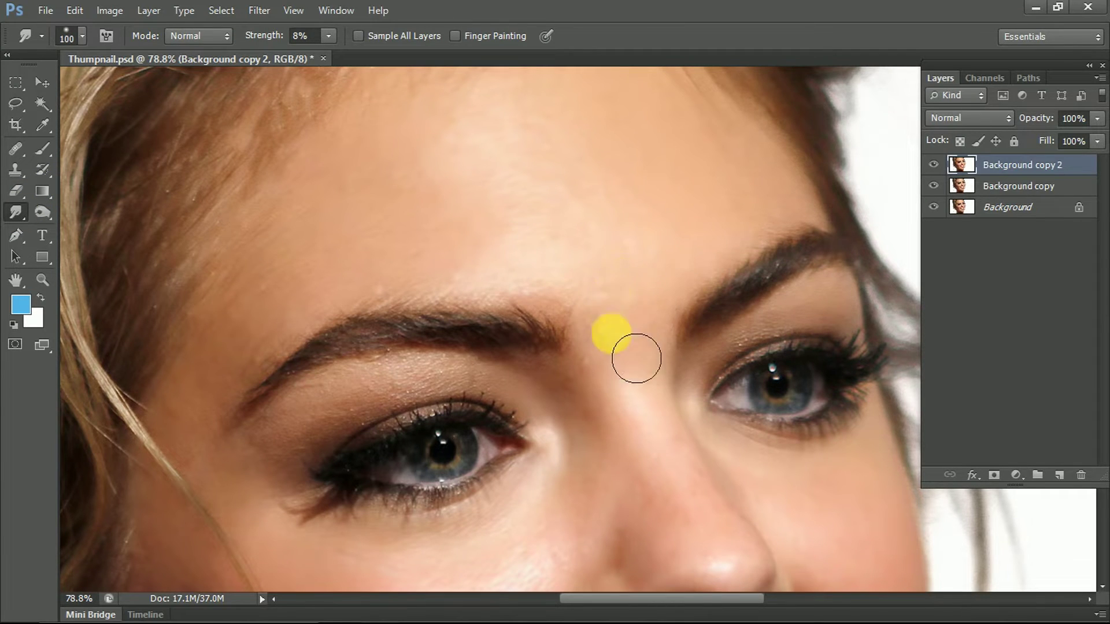
mouse_move(536, 280)
mouse_down()
mouse_move(254, 304)
mouse_move(481, 194)
mouse_up()
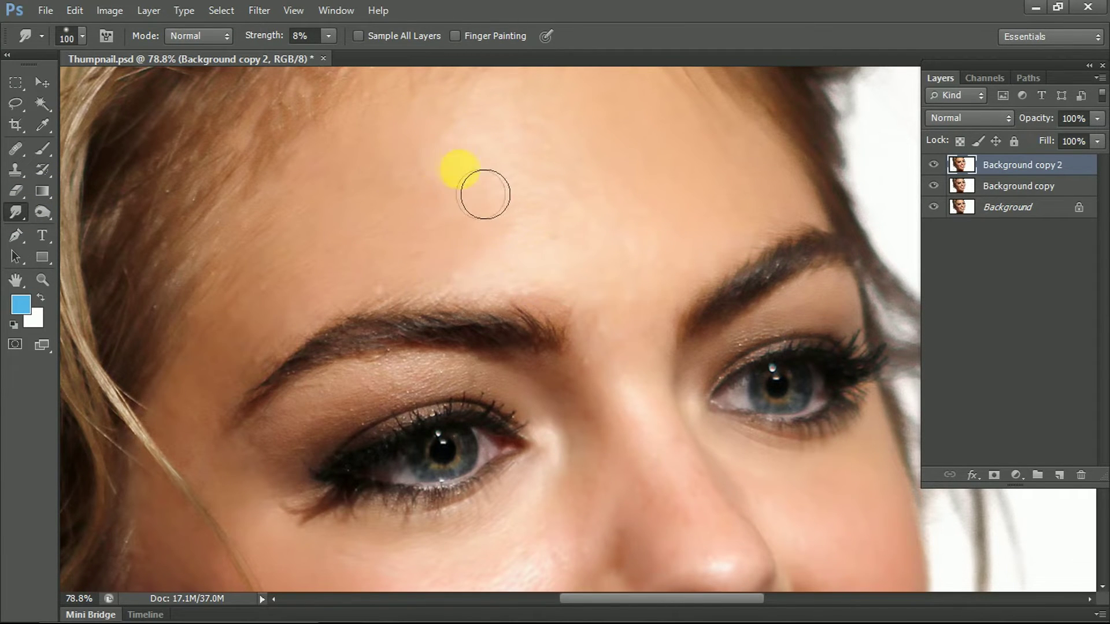
mouse_move(535, 193)
mouse_down()
mouse_move(532, 235)
mouse_move(602, 189)
mouse_move(760, 275)
mouse_up()
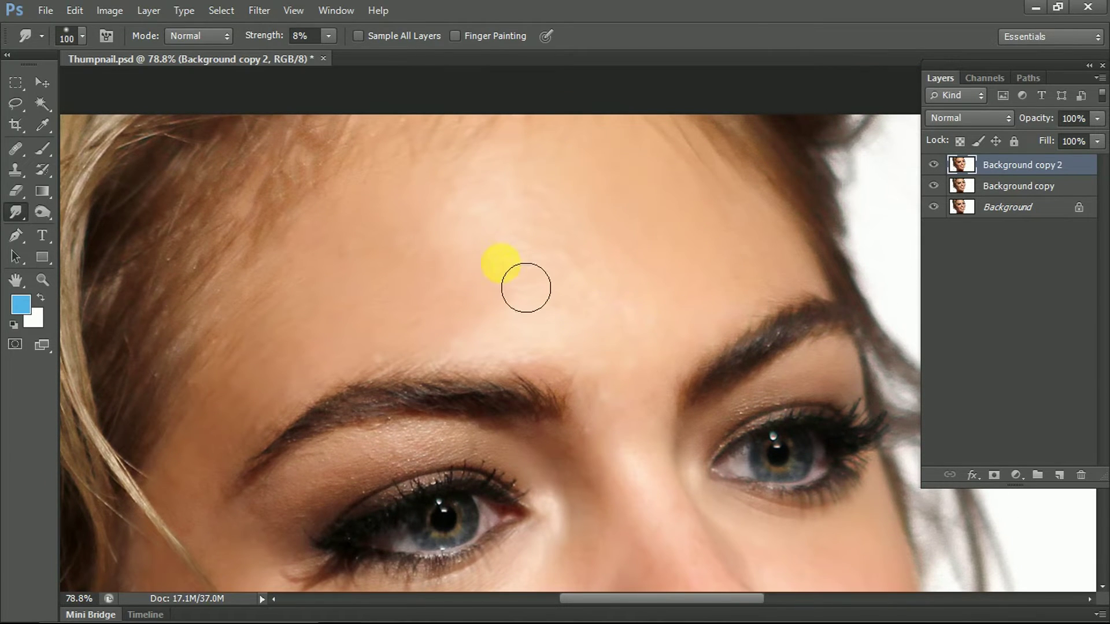
key(b)
click(208, 36)
Set the skin-tone brush to Normal blending at 9% opacity.
click(174, 65)
key(bracketright)
key(bracketright)
key(bracketright)
text(9)
alt+click(433, 269)
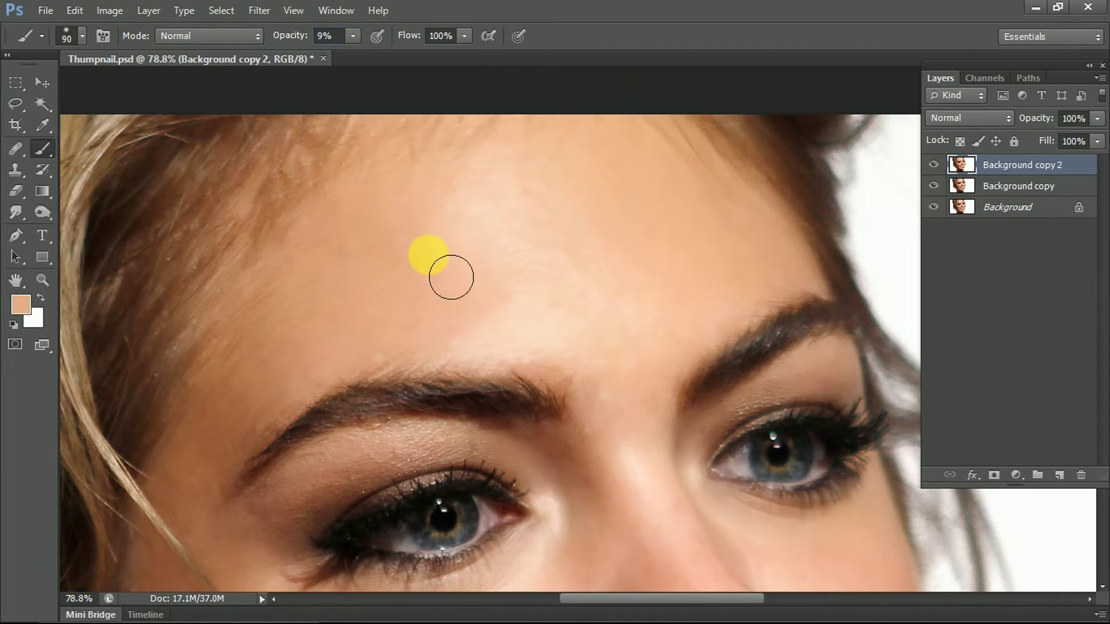
key(bracketright)
key(bracketright)
key(bracketright)
Lay faint 9% skin tone across the forehead, sampling forehead tones.
click(597, 325)
click(422, 303)
drag(557, 371, 476, 360)
click(471, 186)
click(483, 290)
alt+click(471, 269)
Sample lighter cheek skin tones and bring the nose into view.
scroll(474, 269, down, 3)
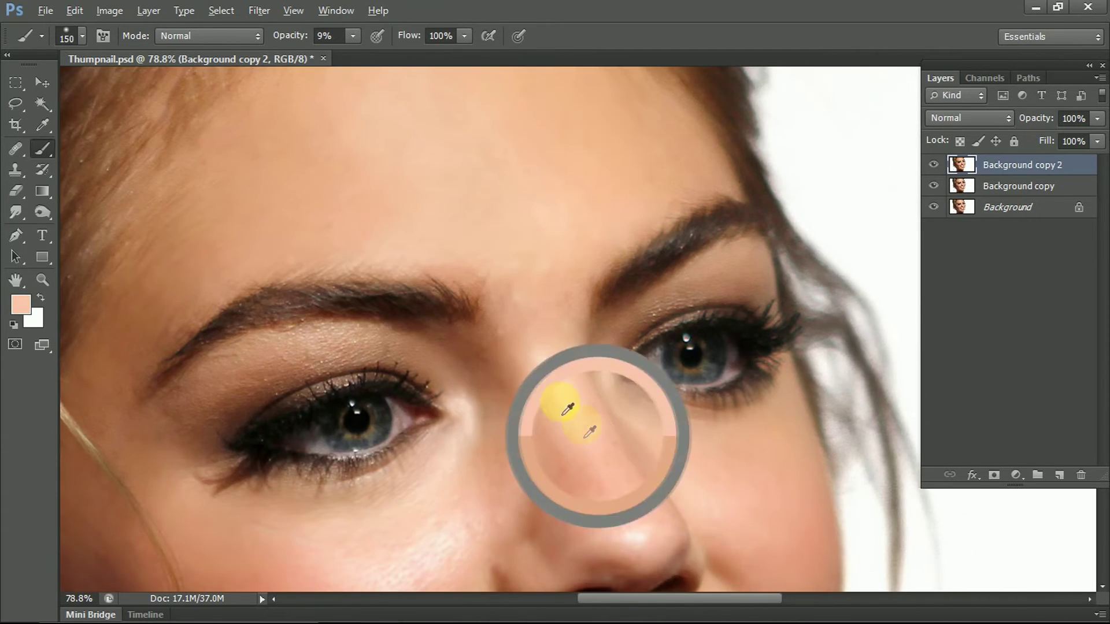
scroll(537, 368, down, 1)
scroll(538, 368, down, 3)
scroll(517, 359, left, 1)
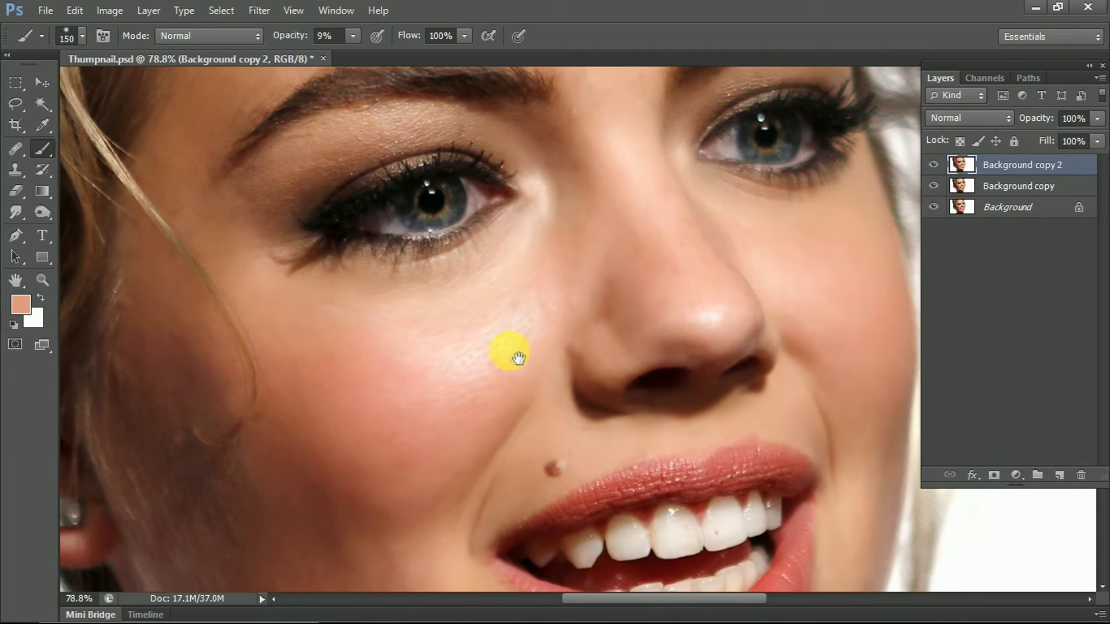
alt+click(519, 341)
alt+click(395, 354)
drag(627, 341, 471, 347)
Shrink the brush to 90 px and zoom in around the nose and teeth.
key(bracketleft)
key(bracketleft)
key(bracketleft)
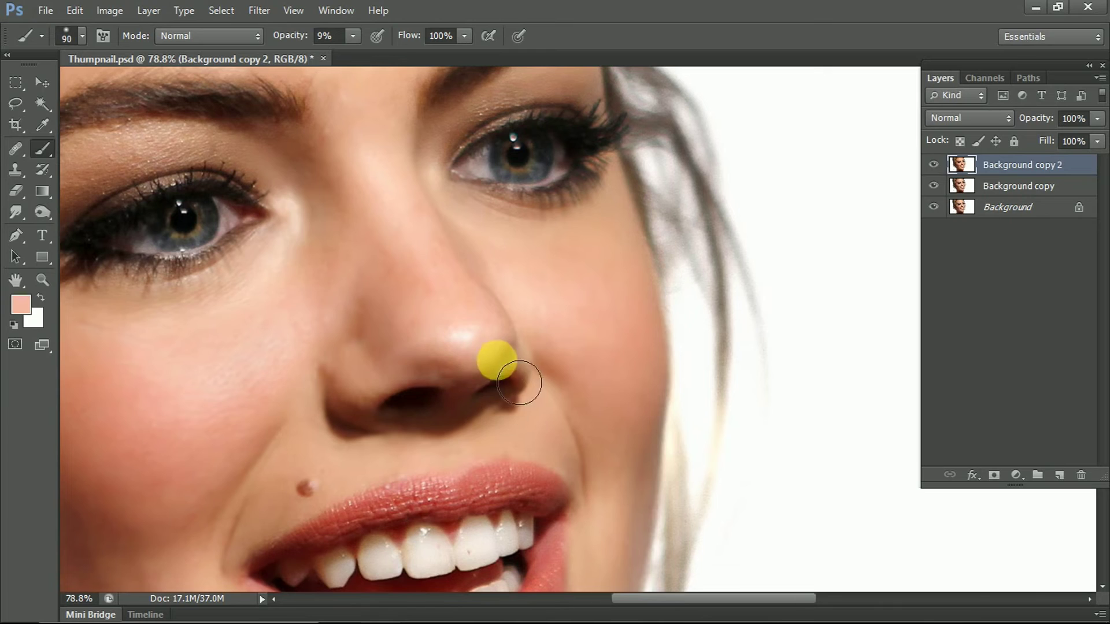
scroll(472, 315, up, 3)
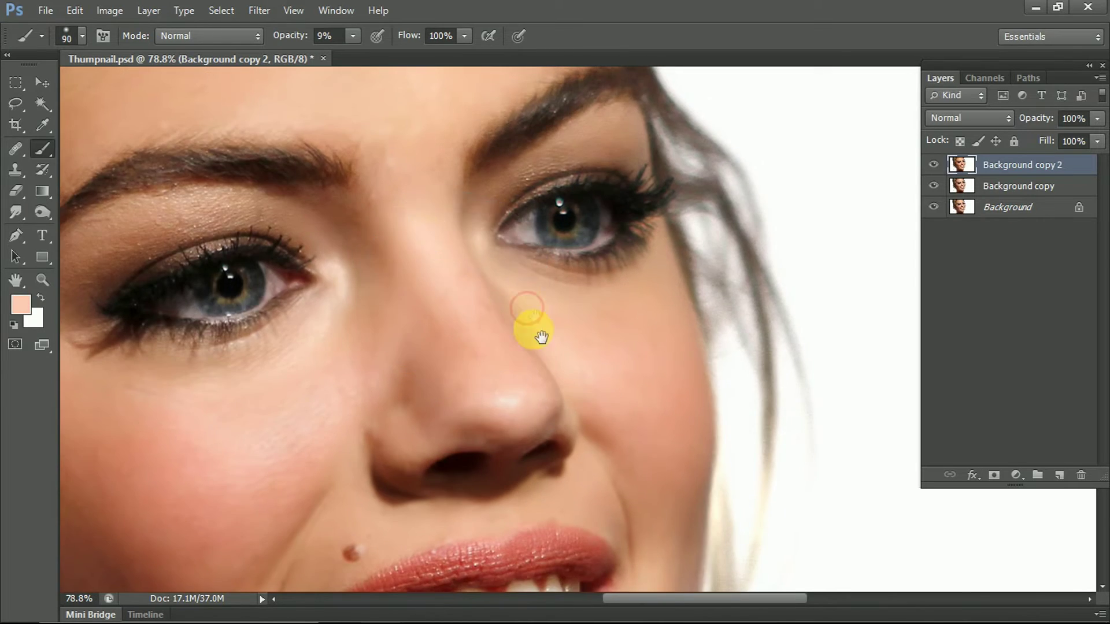
scroll(528, 317, down, 9)
scroll(509, 240, down, 1)
key(z)
drag(509, 240, 555, 255)
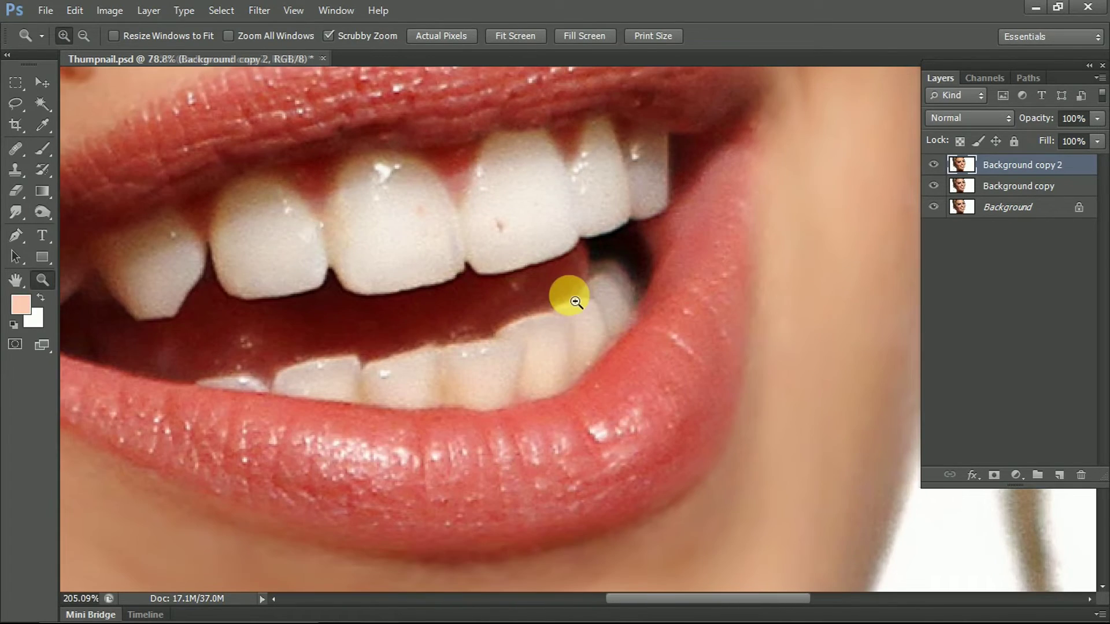
Select the face, neck and chin skin by colour with the Magic Wand.
drag(324, 334, 174, 341)
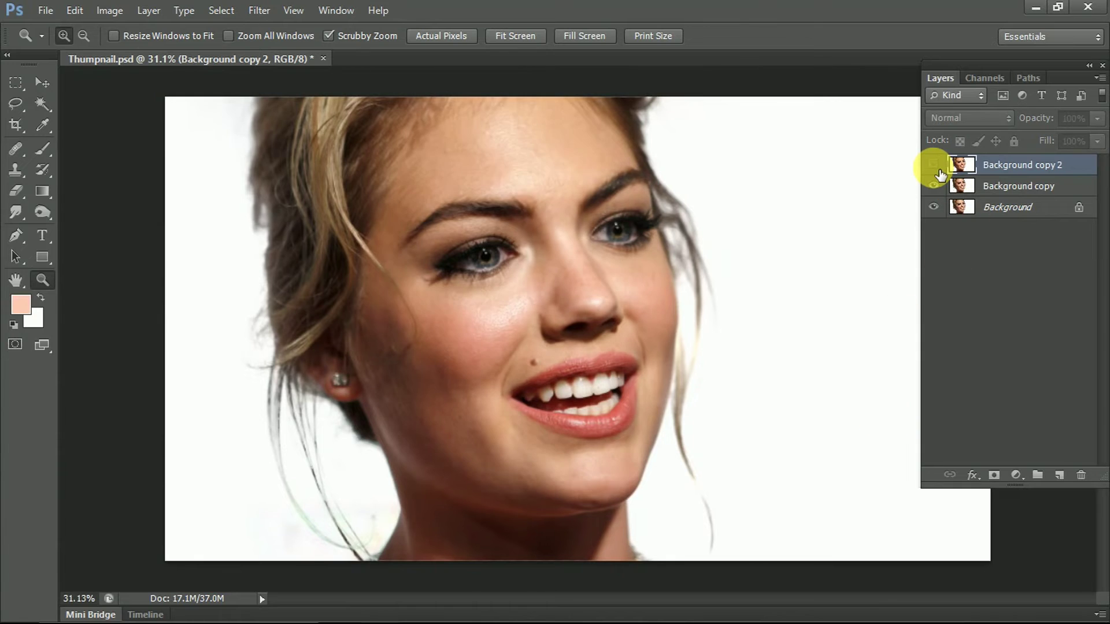
key(ctrl+minus)
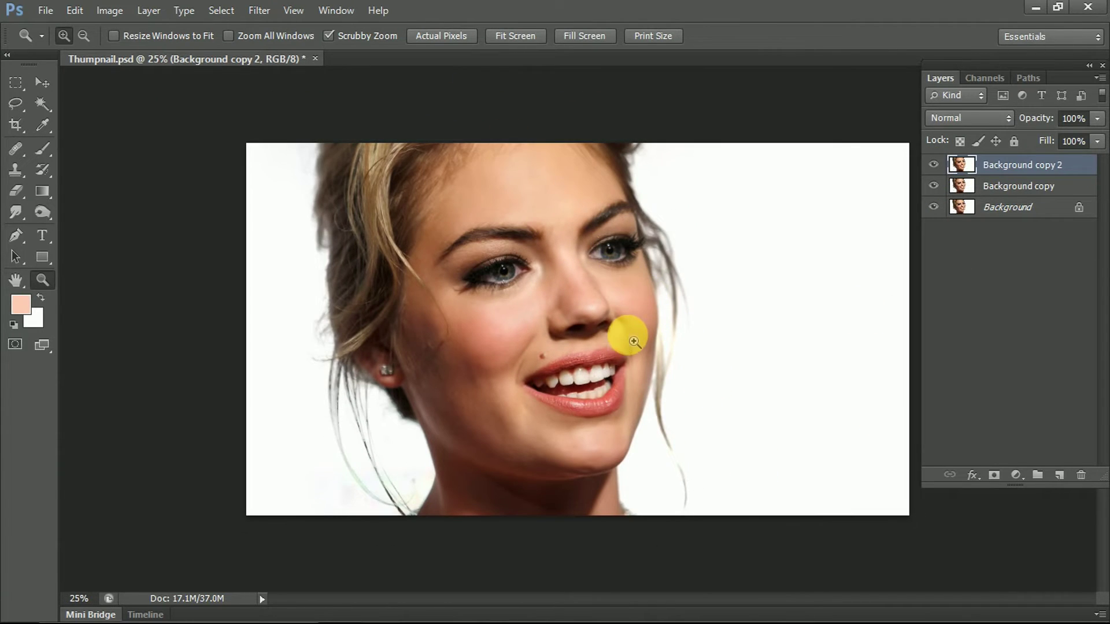
click(627, 330)
key(w)
click(527, 153)
shift+click(384, 218)
shift+click(426, 397)
shift+click(480, 470)
shift+click(550, 545)
shift+click(593, 475)
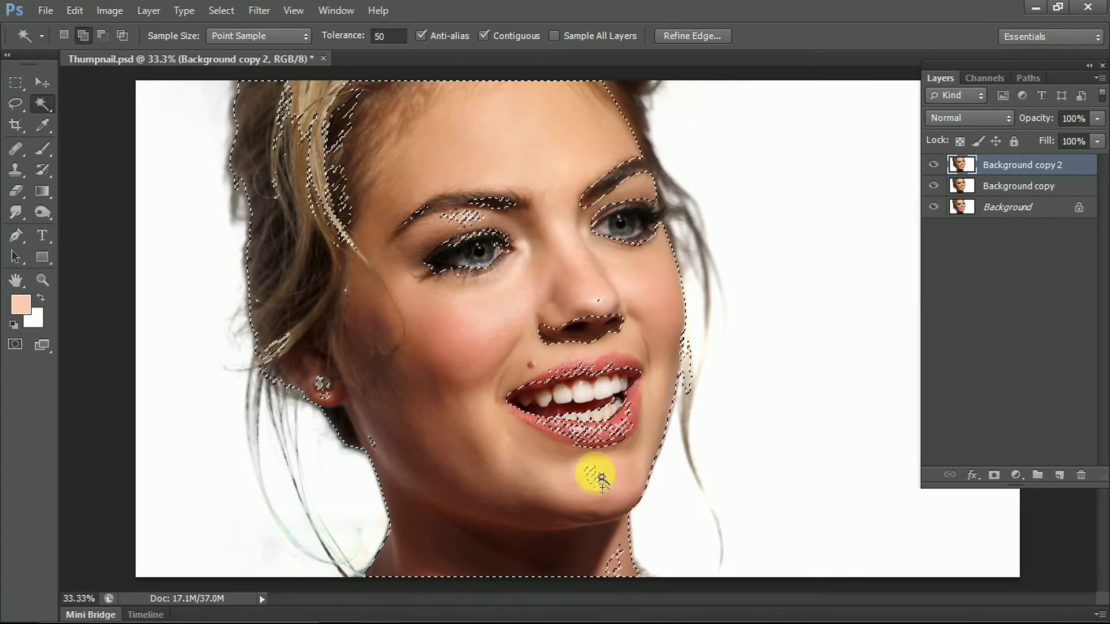
Feather the skin selection by 10 px, then deselect it.
key(shift+F6)
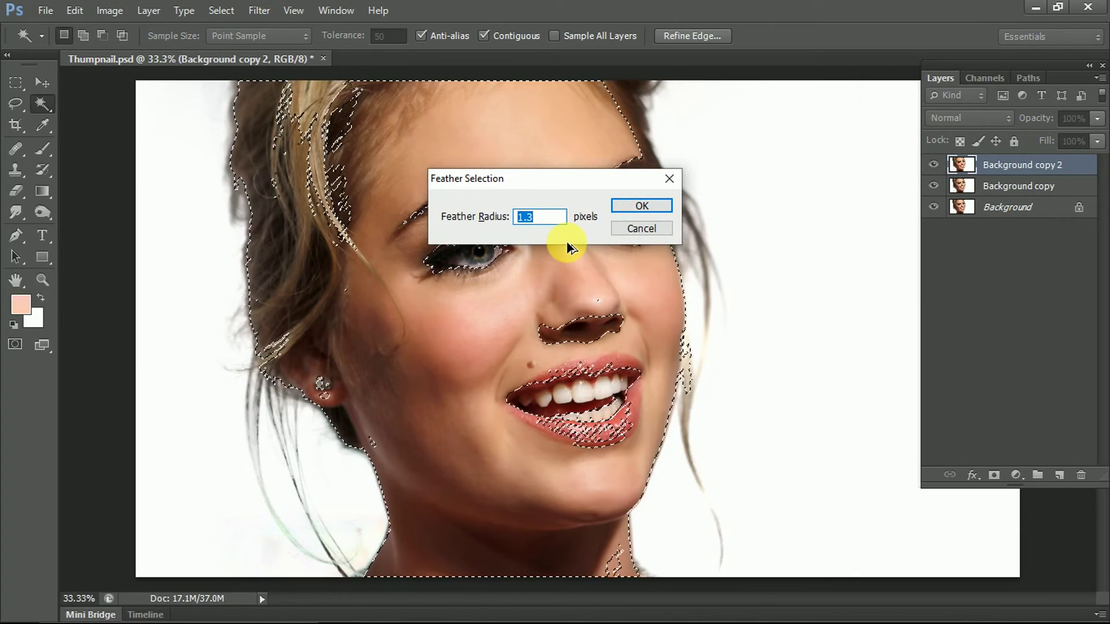
text(10)
key(Return)
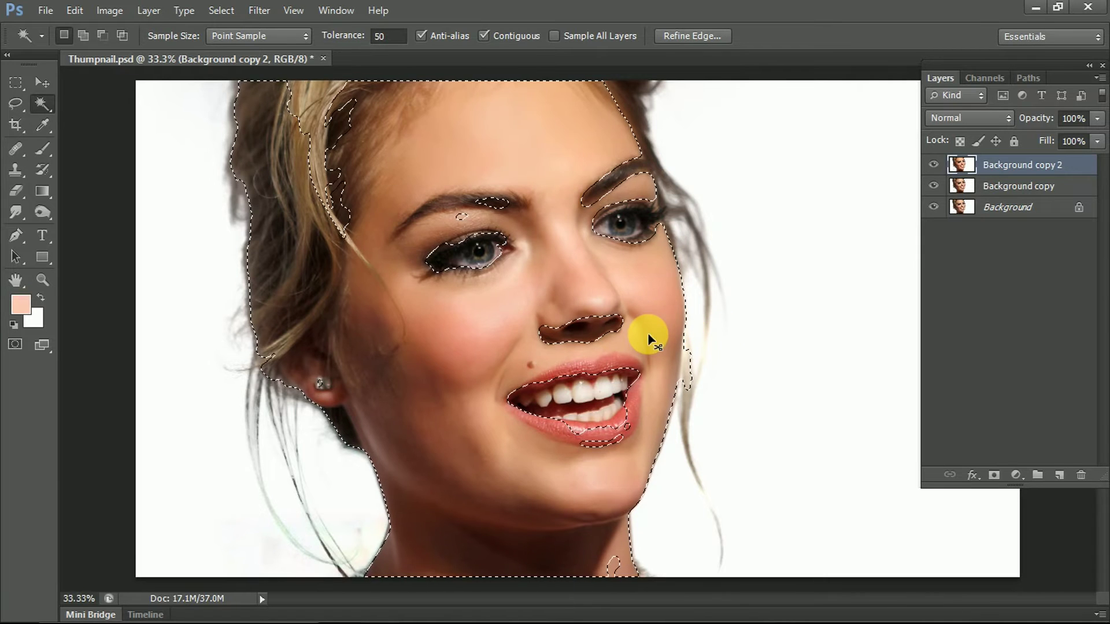
key(ctrl+d)
Zoom out to 25% and lasso the left side of the face.
key(ctrl+minus)
key(z)
scroll(603, 319, up, 2)
alt+click(603, 320)
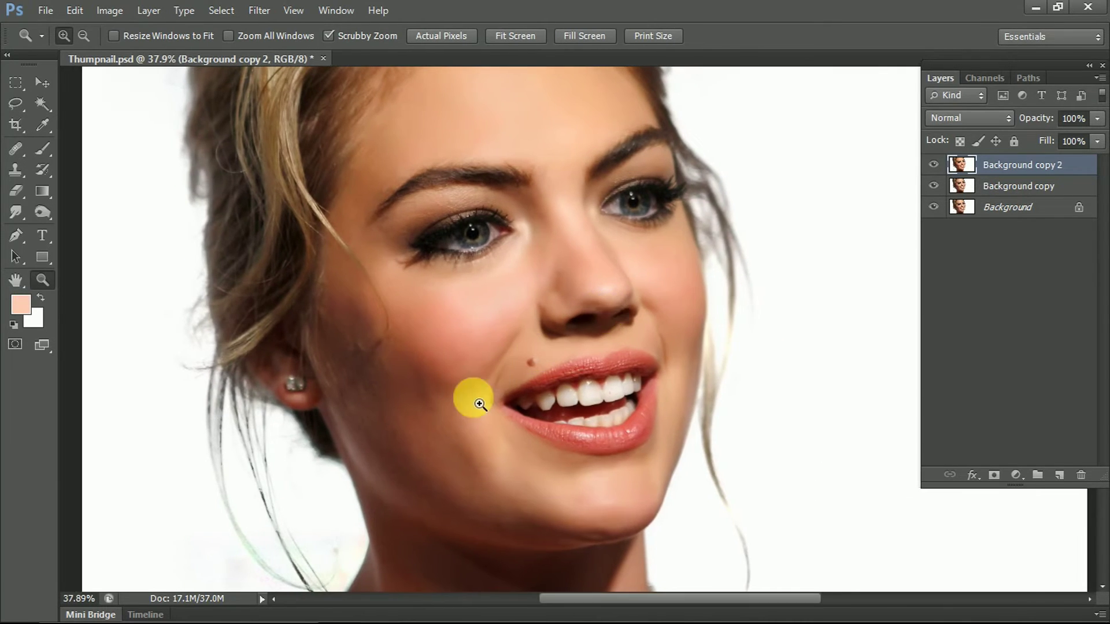
alt+click(471, 392)
key(l)
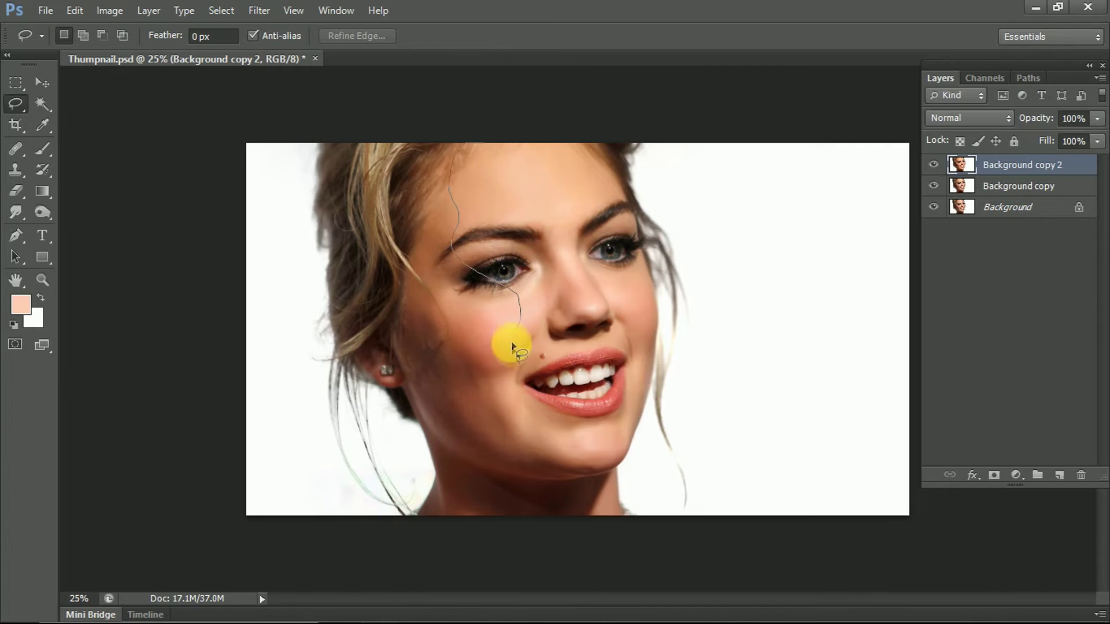
drag(439, 614, 380, 10)
Feather the lasso 100 px, apply a Curves adjustment, then deselect.
key(shift+F6)
text(100)
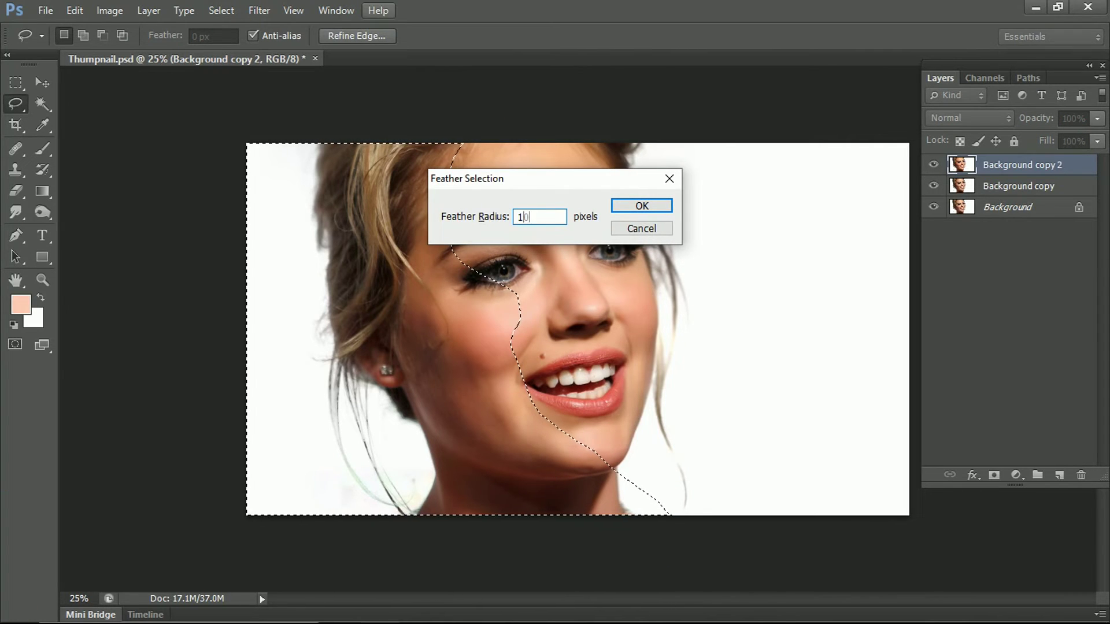
key(Return)
key(ctrl+m)
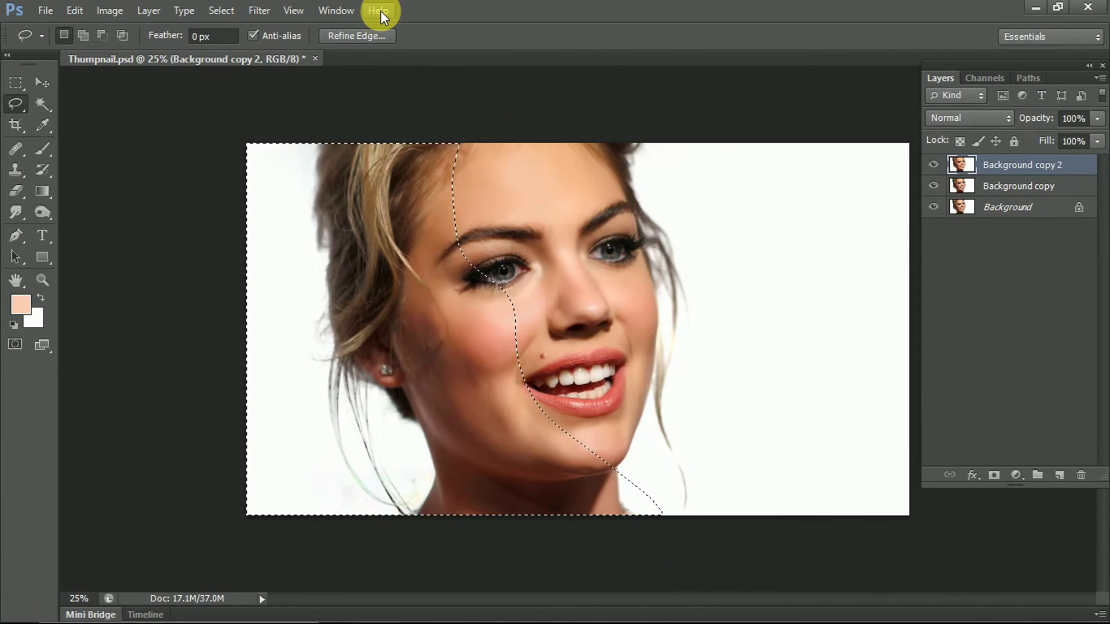
key(ctrl+d)
Compare the retouch by toggling layers, leaving Background copy hidden.
key(z)
drag(523, 248, 540, 230)
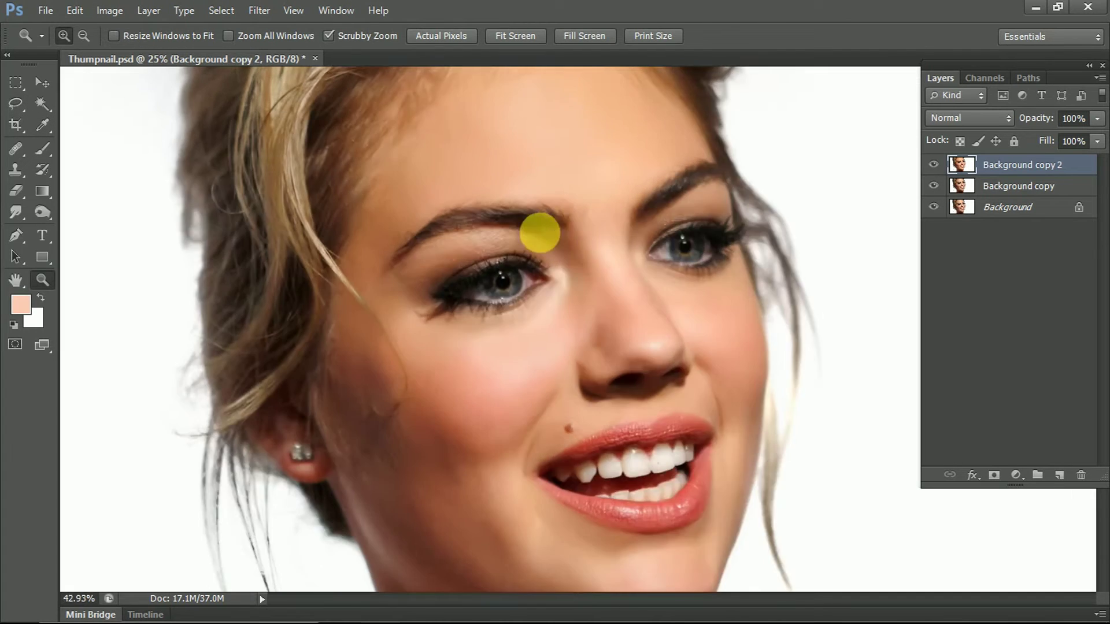
click(934, 165)
click(933, 165)
alt+click(837, 299)
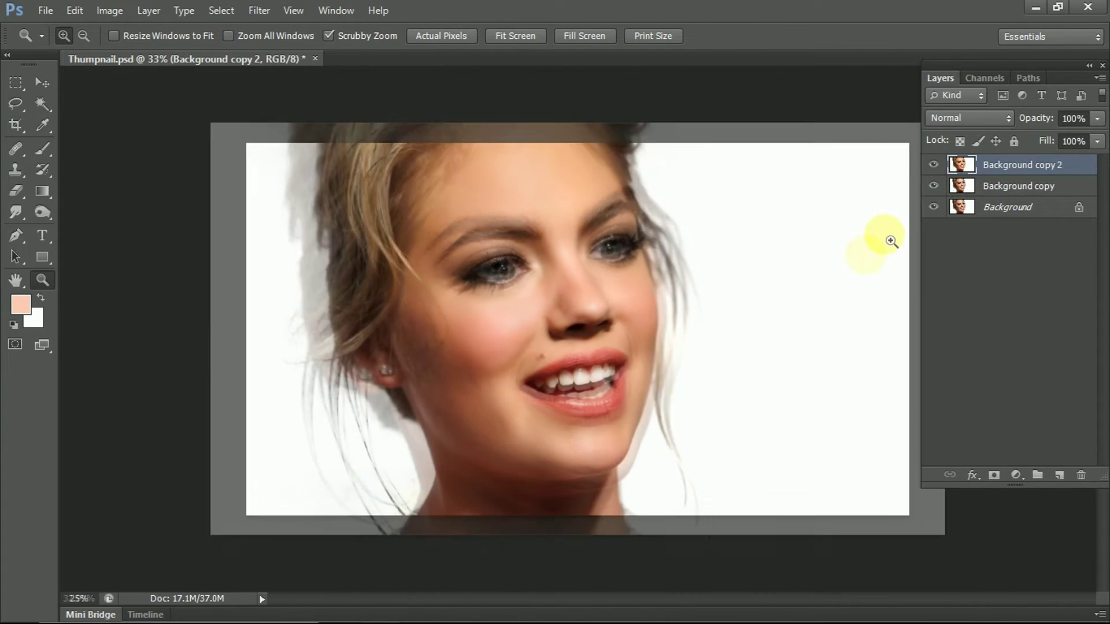
click(937, 166)
click(937, 166)
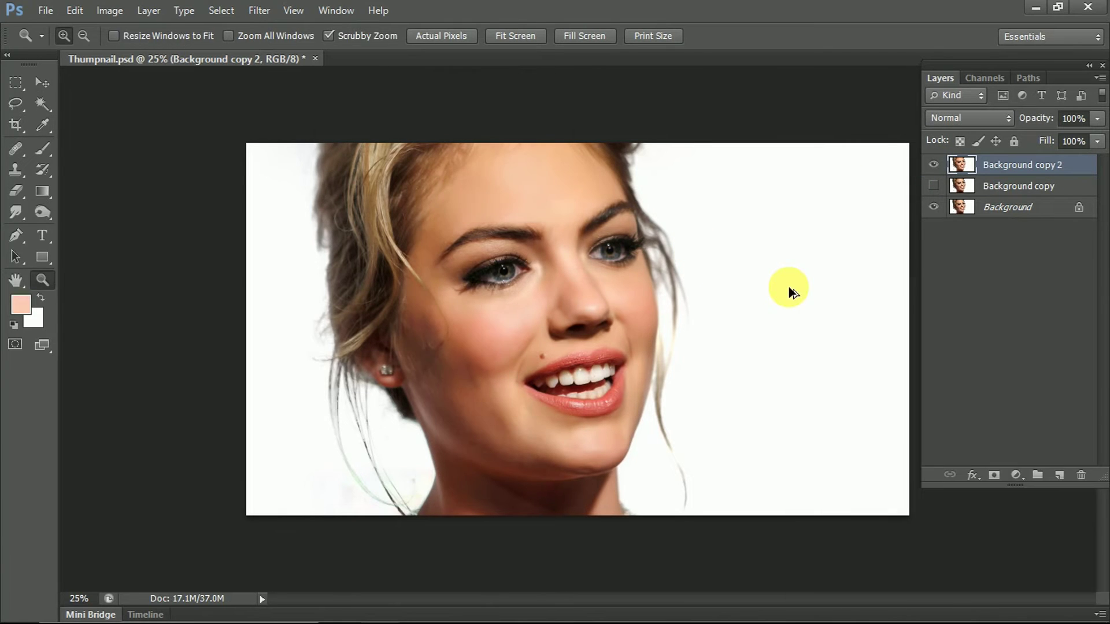
Spot-heal the bright speck on the upper front tooth, then zoom back out.
key(ctrl+plus)
drag(699, 398, 689, 364)
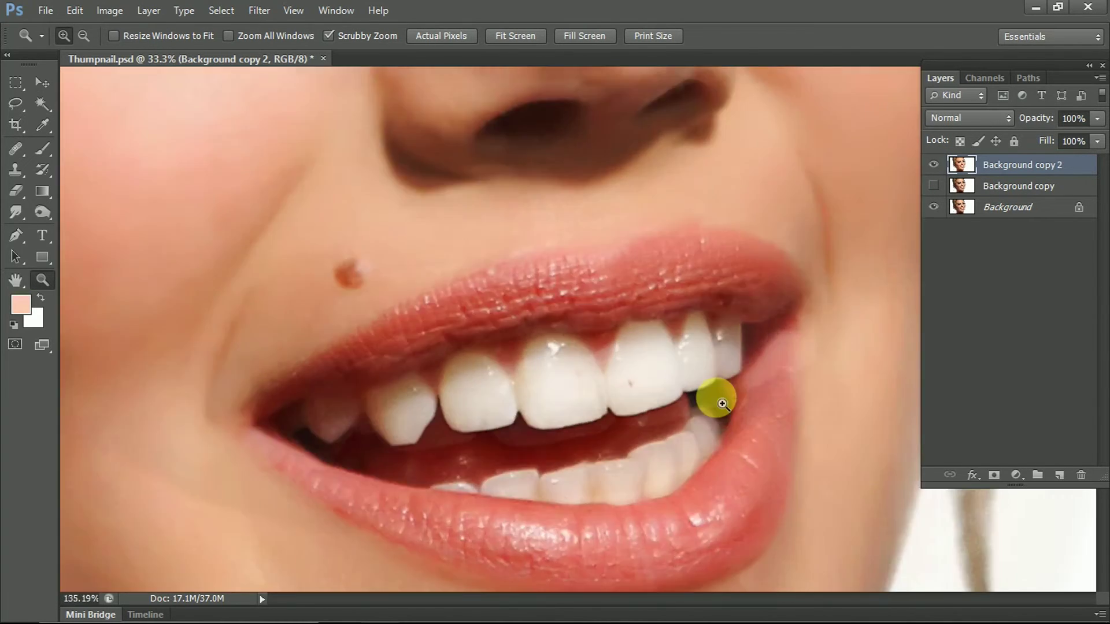
key(j)
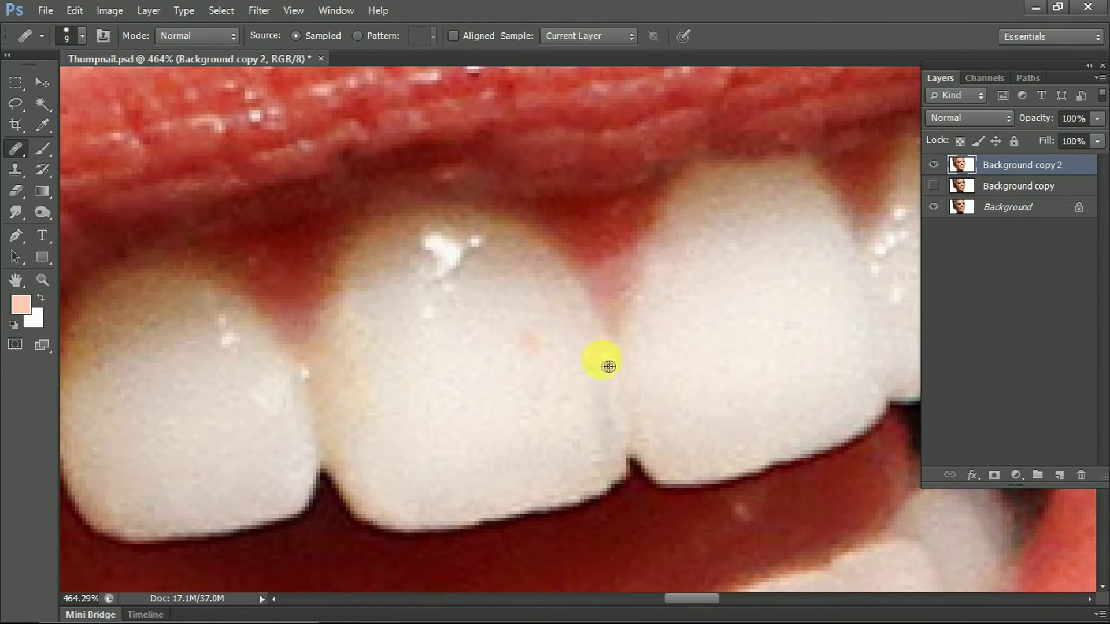
mouse_move(499, 275)
mouse_down()
mouse_move(422, 255)
mouse_move(479, 252)
mouse_up()
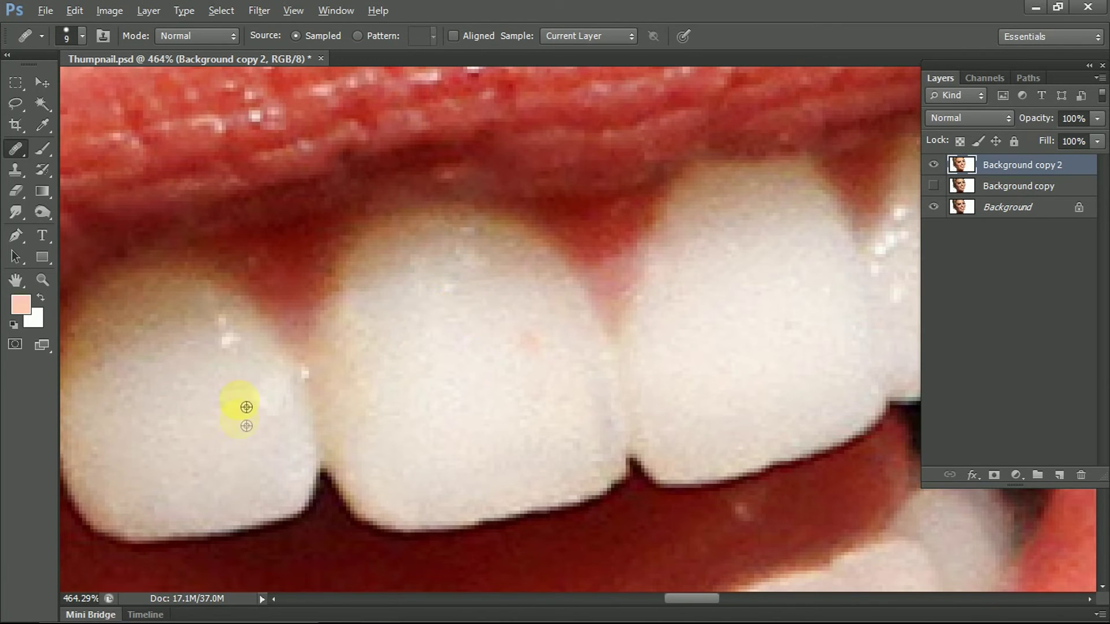
key(ctrl+0)
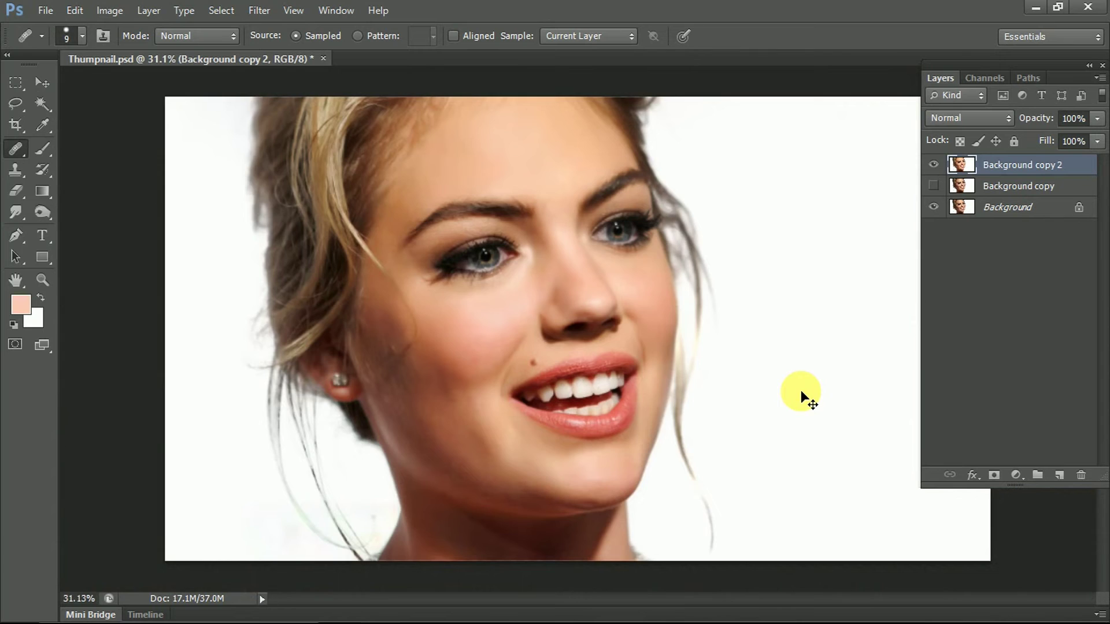
key(ctrl+minus)
key(z)
drag(595, 286, 601, 288)
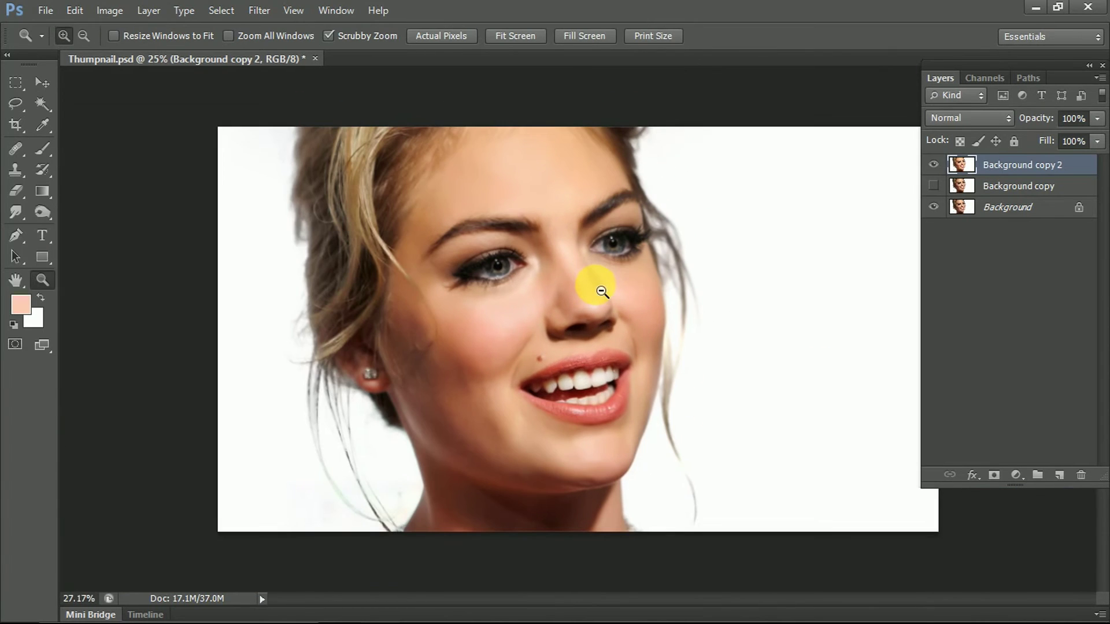
Brush darker, reddish-brown, tan and peach tones sampled from the cheek.
key(ctrl+minus)
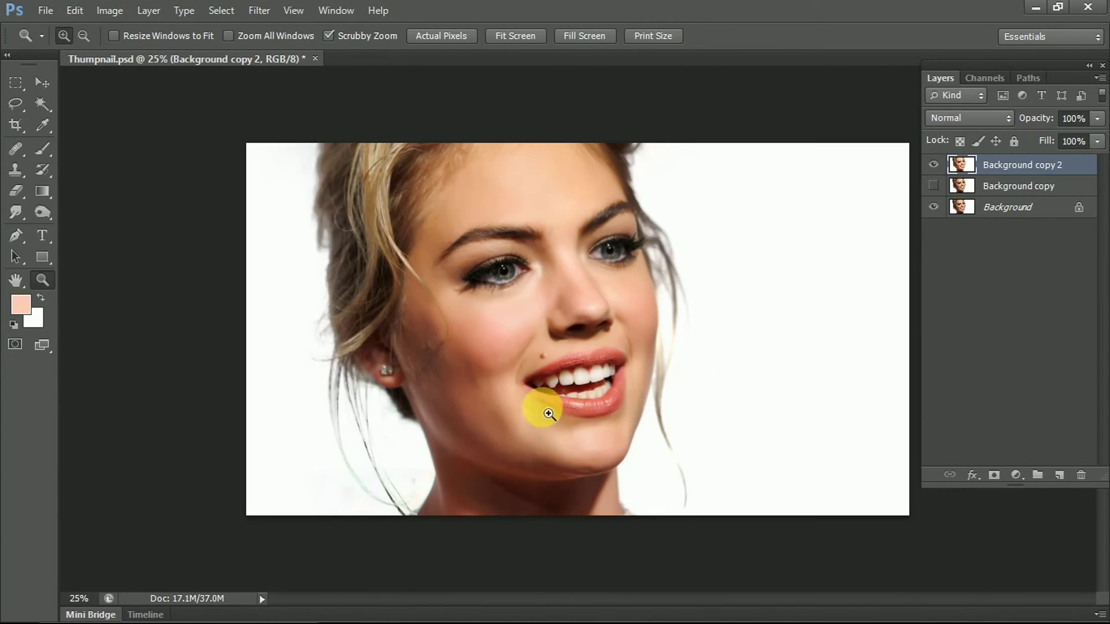
drag(565, 404, 540, 340)
key(b)
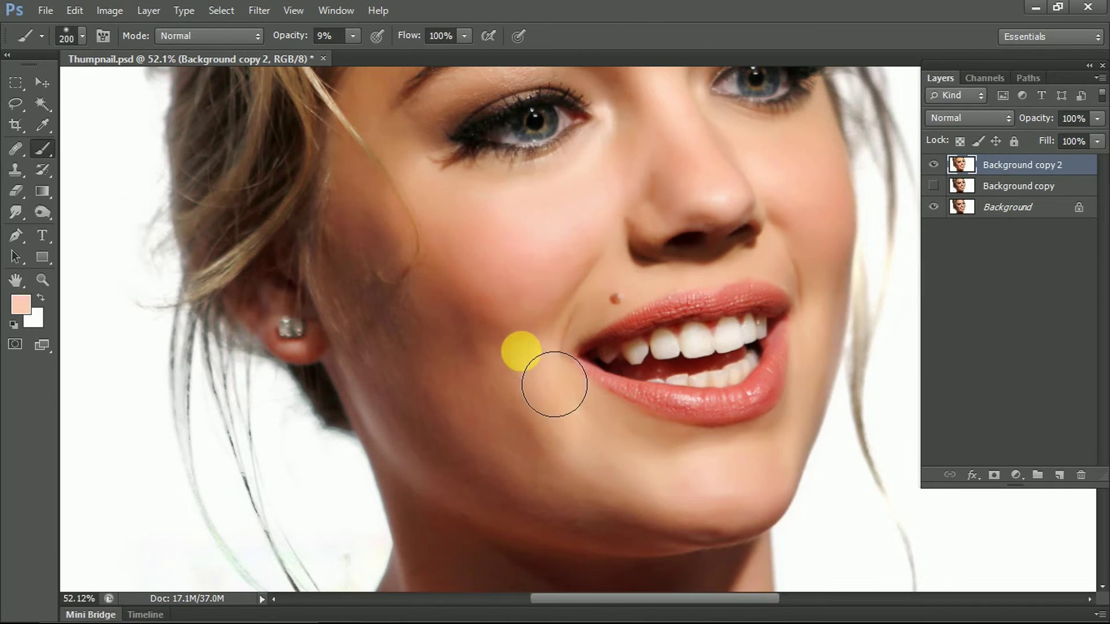
alt+click(508, 357)
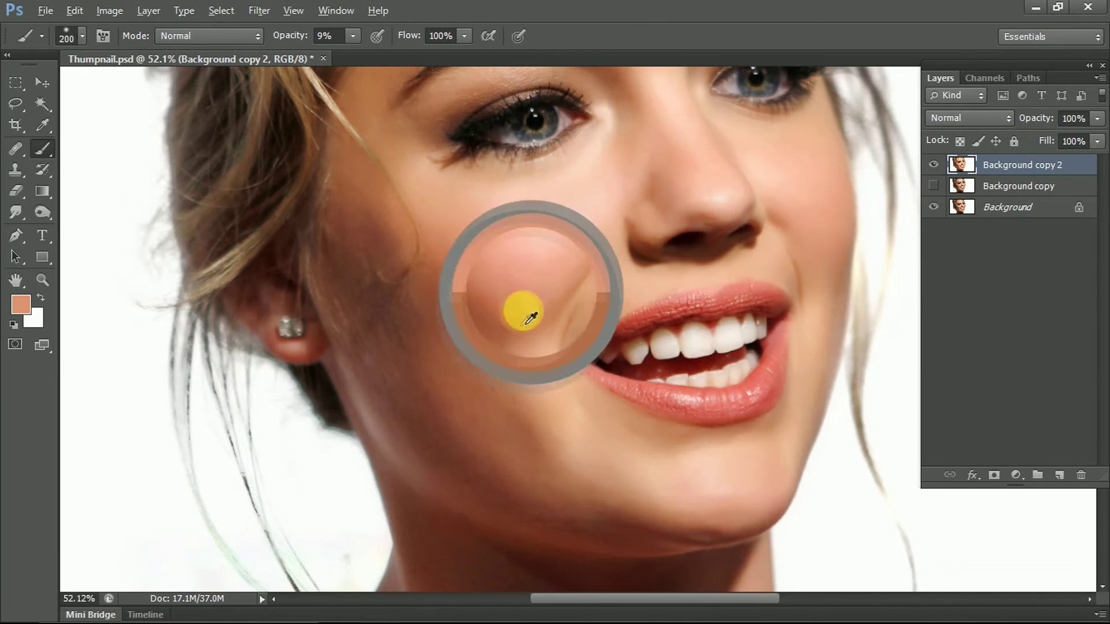
alt+click(472, 295)
alt+click(418, 360)
alt+click(435, 289)
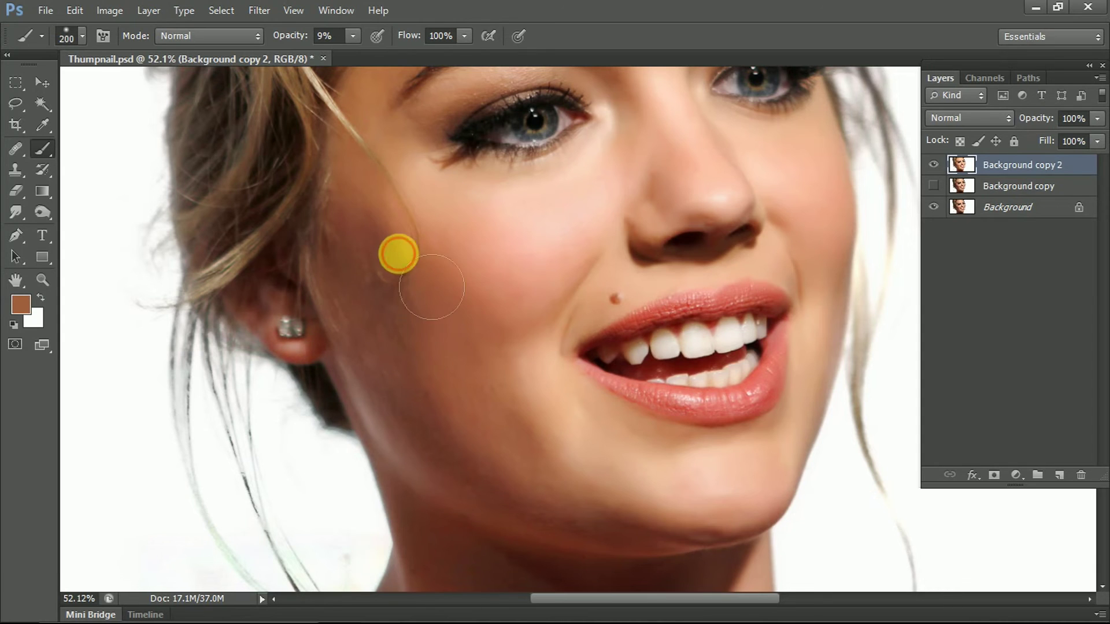
alt+click(423, 361)
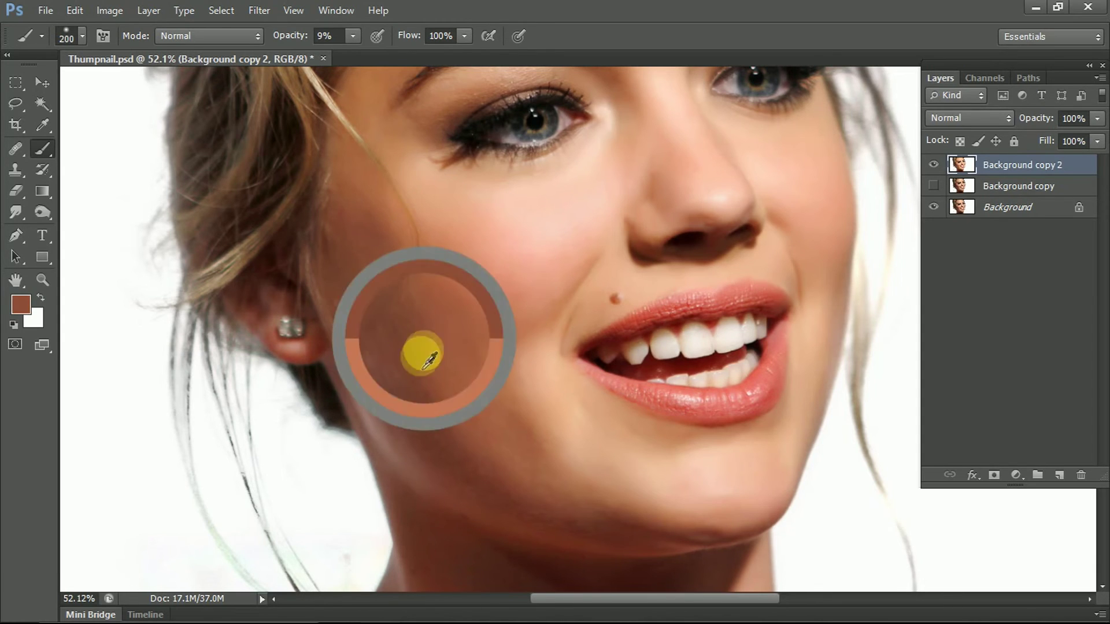
Blend in pale chin tones and more peach cheek tones across the face.
alt+click(634, 440)
alt+click(592, 480)
drag(1016, 442, 548, 473)
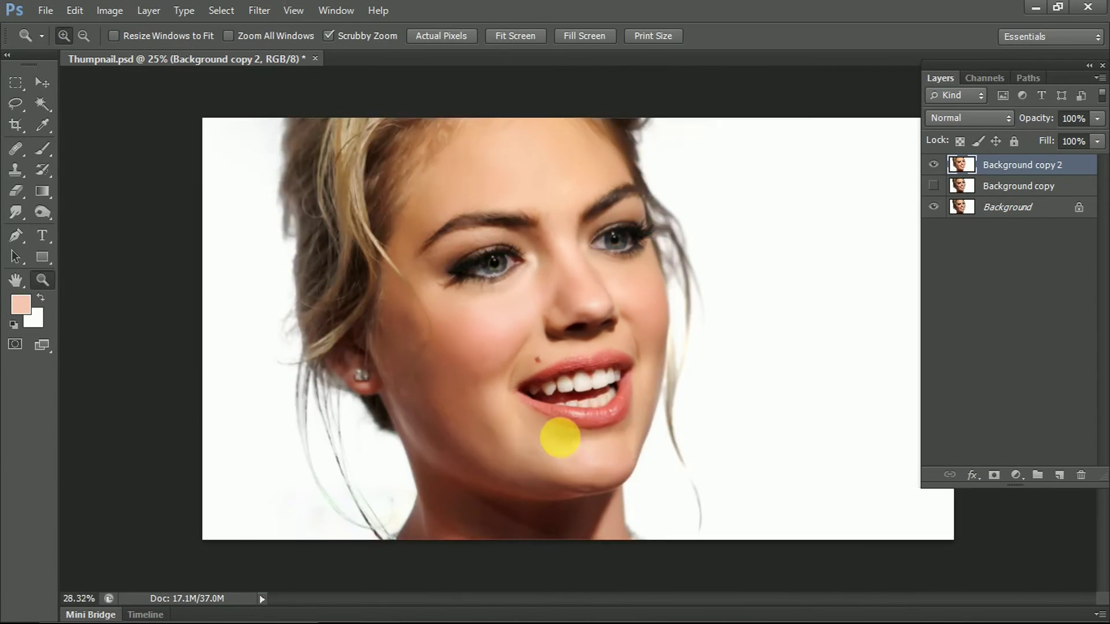
alt+click(463, 370)
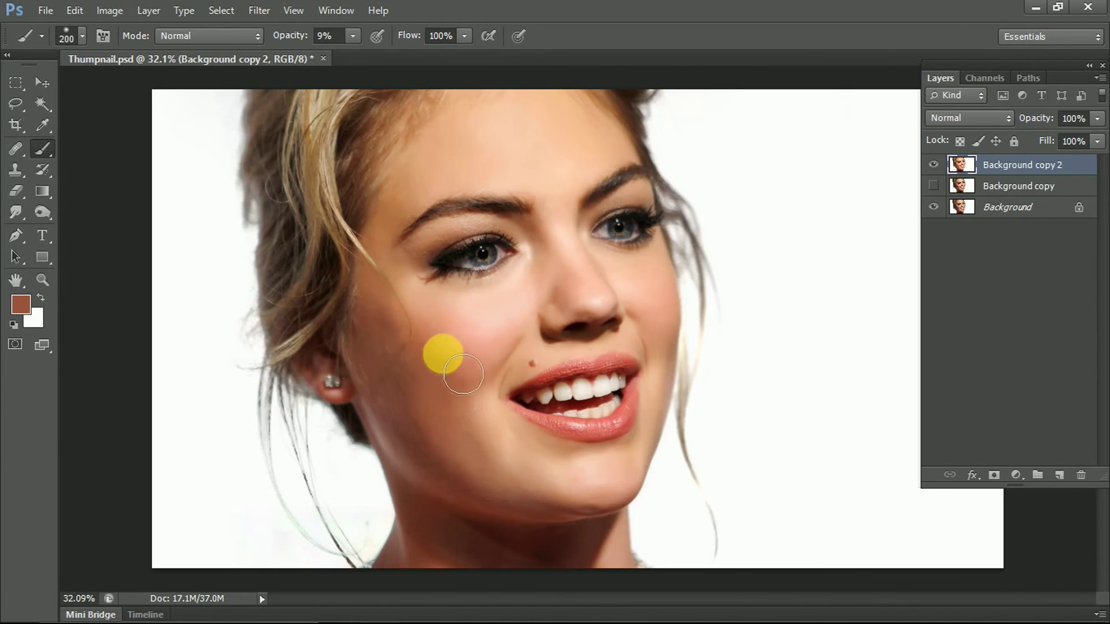
alt+click(650, 327)
alt+click(490, 105)
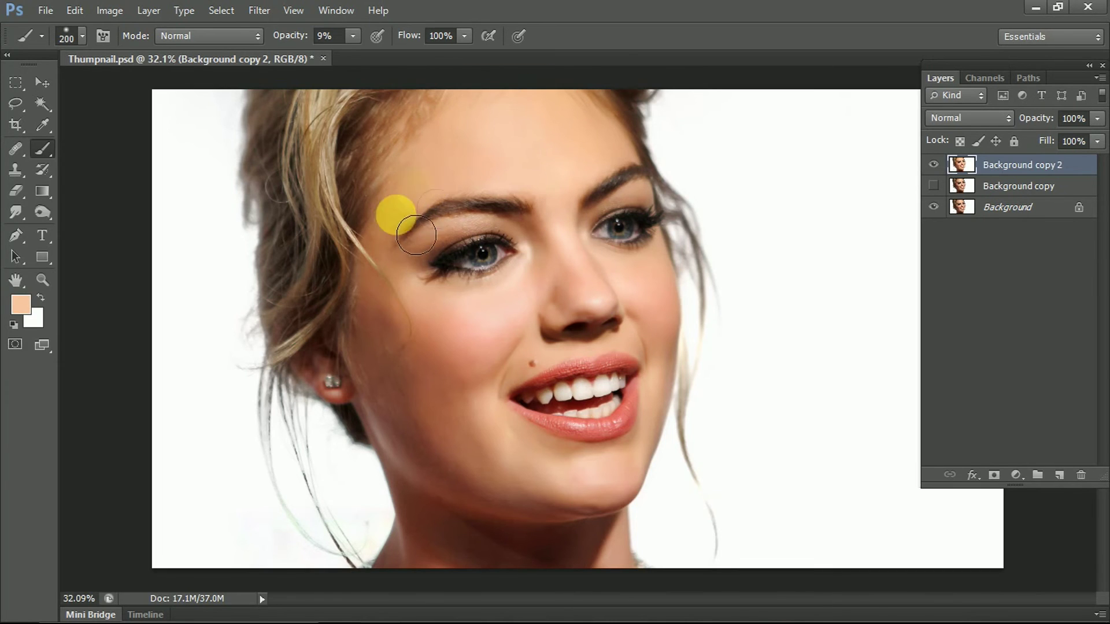
key(ctrl+minus)
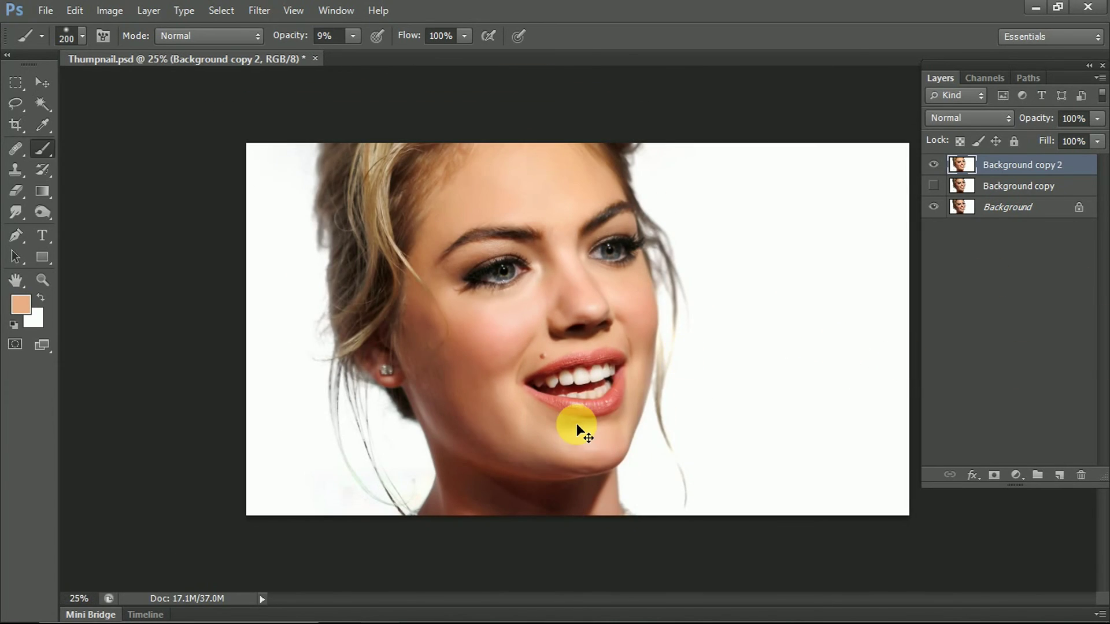
Save the retouched portrait over Thumpnail.psd with Ctrl+S.
key(ctrl+s)
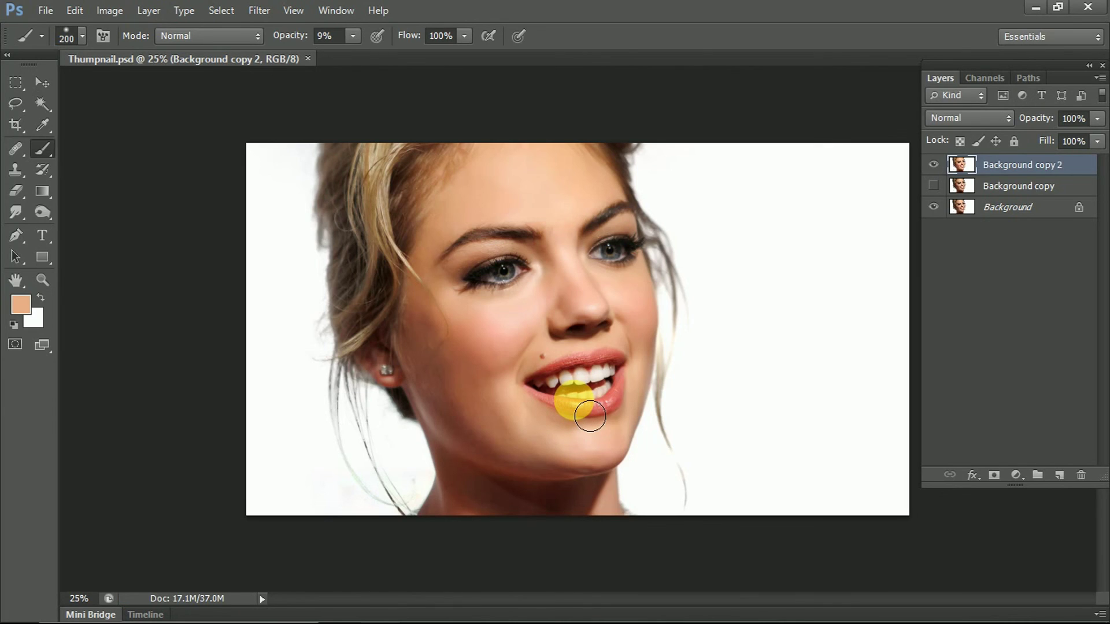